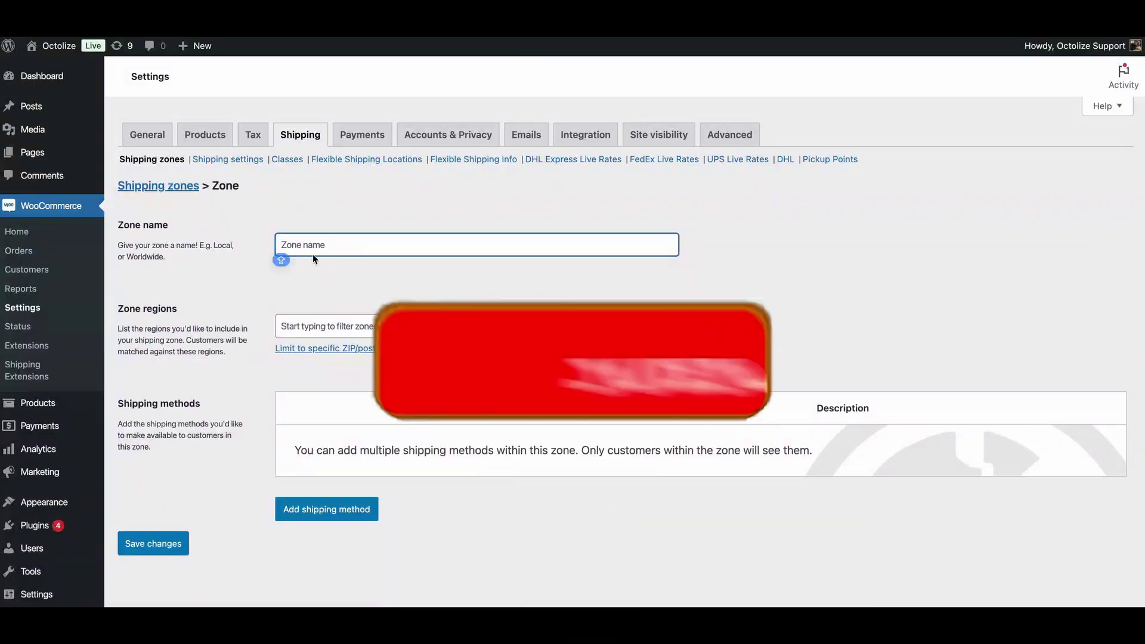
{"action": "type", "text": "Canada"}
- Add the Canada region to the zone and create a UPS Live Rates shipping method for it
{"action": "left_click", "coordinate": [448, 327]}
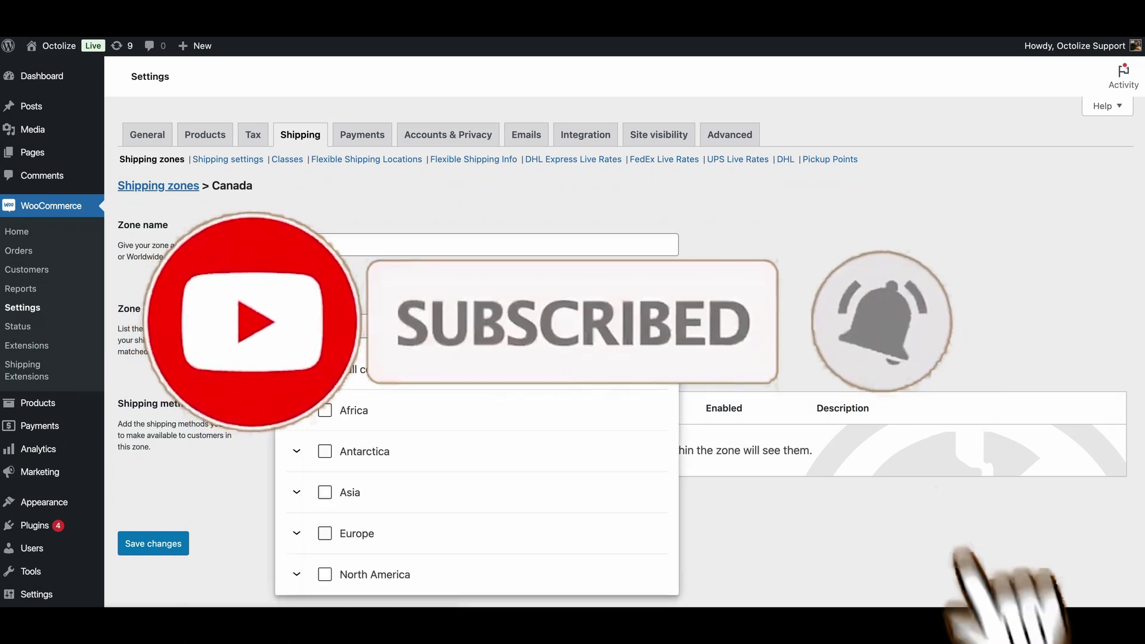
{"action": "type", "text": "Canada"}
{"action": "left_click", "coordinate": [362, 452]}
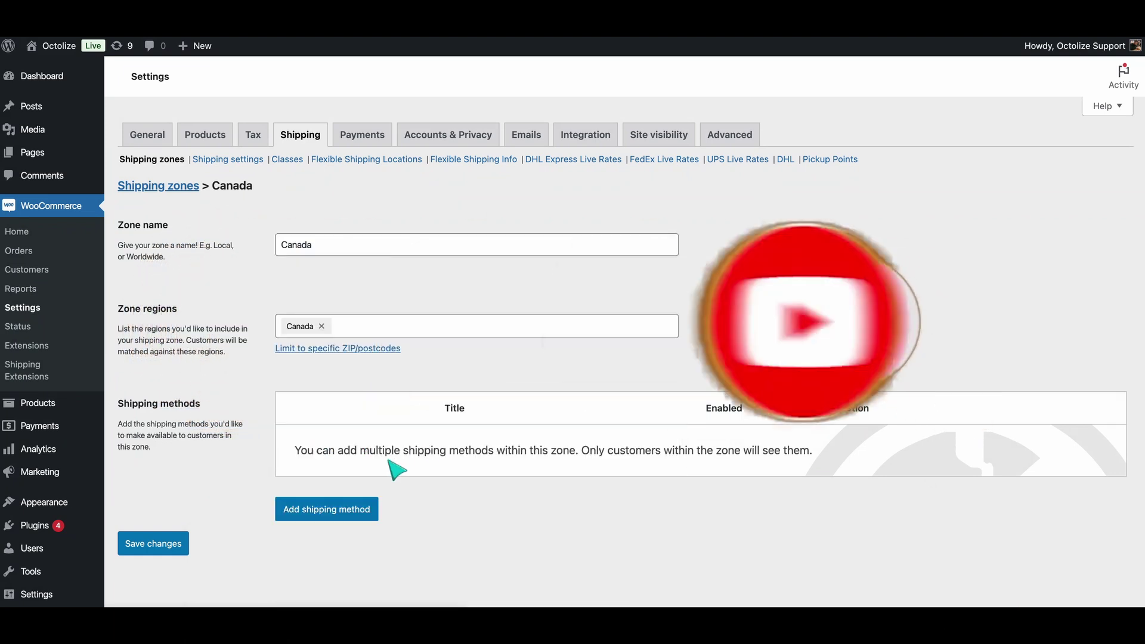
{"action": "left_click", "coordinate": [344, 507]}
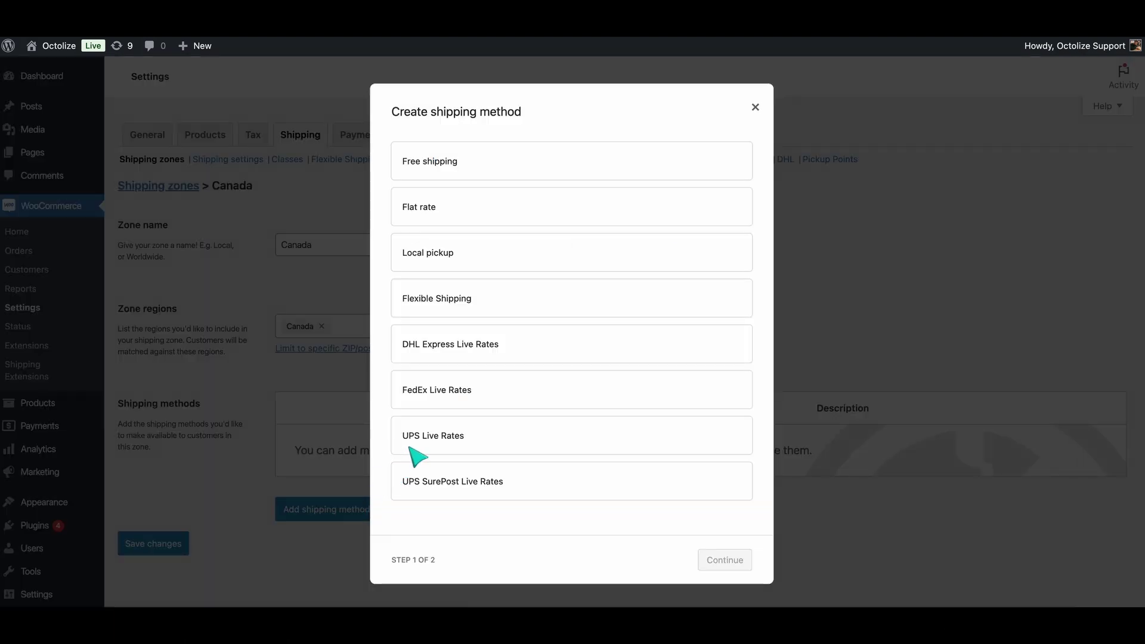
{"action": "left_click", "coordinate": [418, 452]}
{"action": "left_click", "coordinate": [722, 564]}
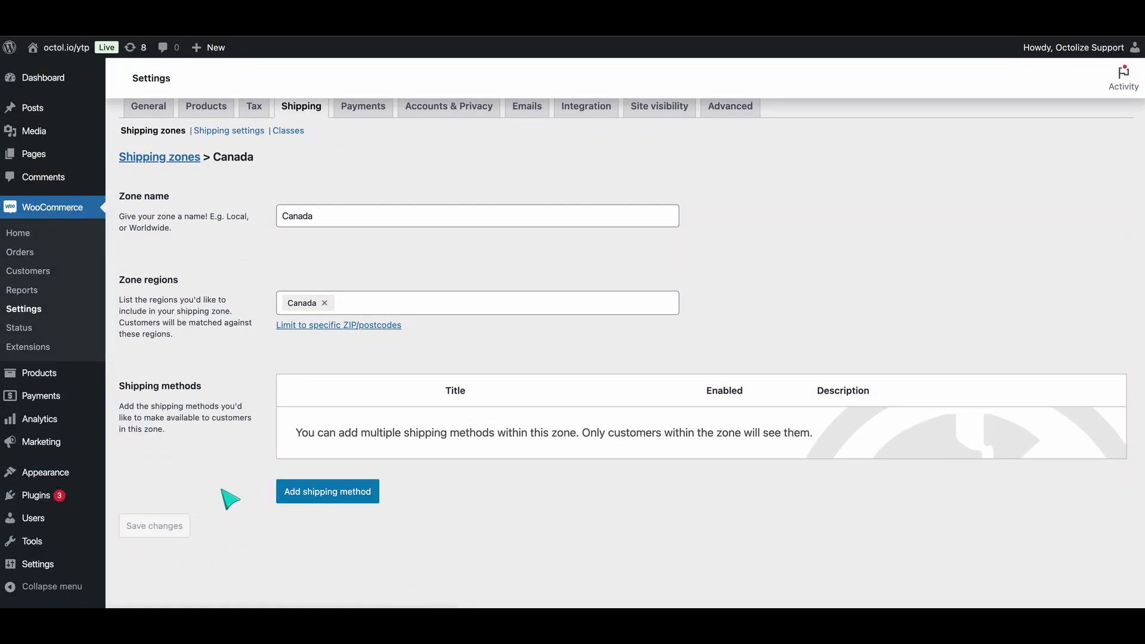
- Create a Free shipping method that requires a minimum order amount
{"action": "left_click", "coordinate": [323, 488]}
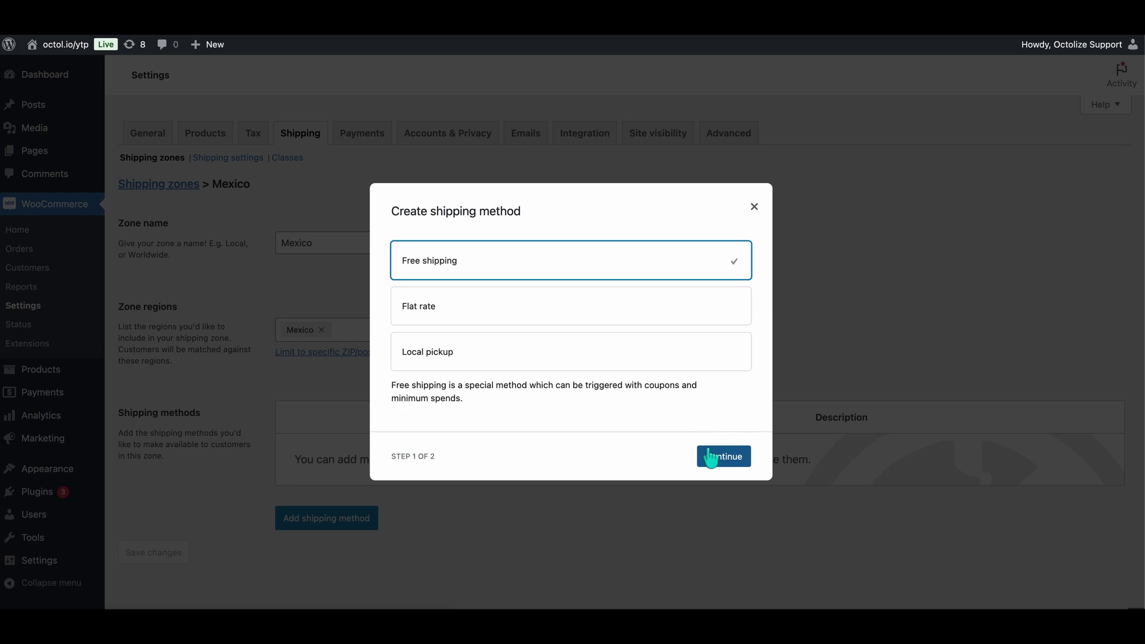
{"action": "left_click", "coordinate": [733, 458]}
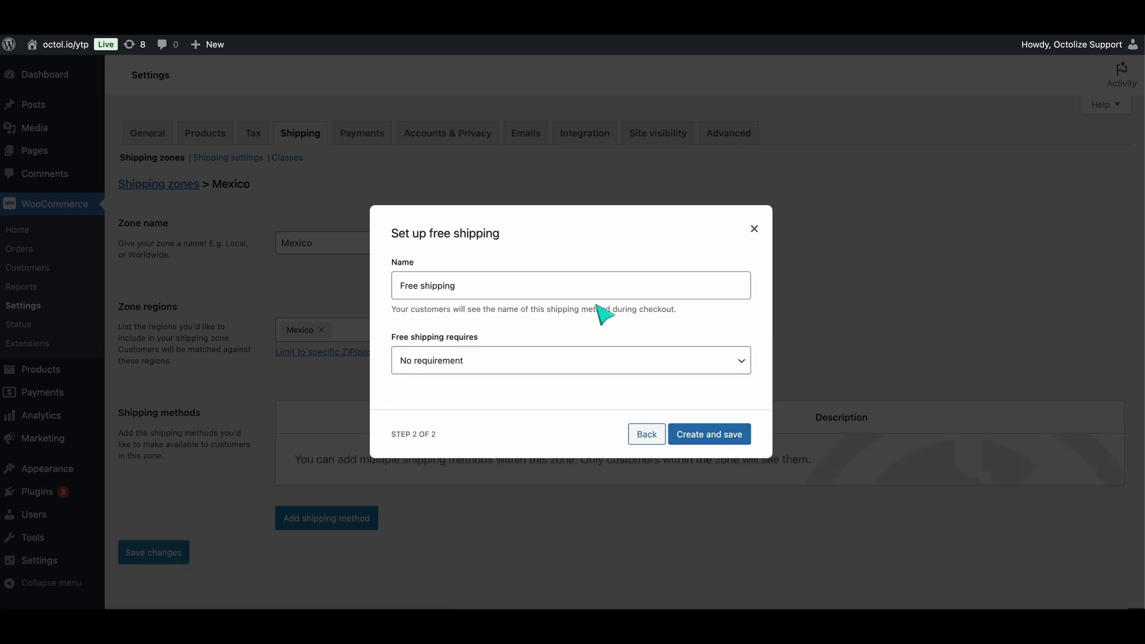
{"action": "left_click", "coordinate": [608, 359]}
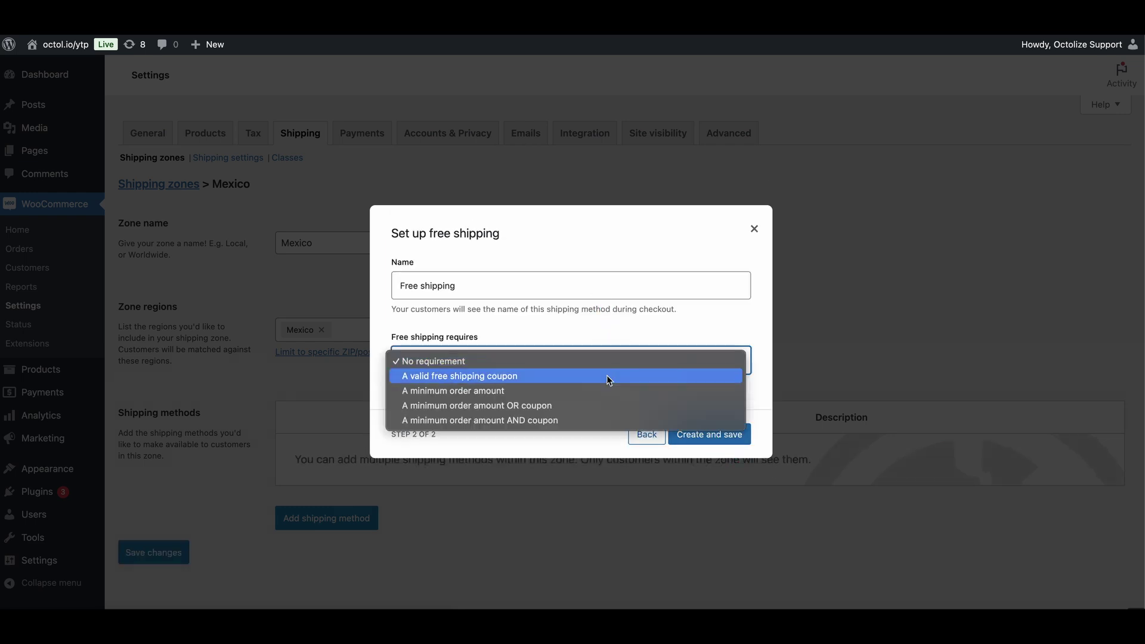
{"action": "left_click", "coordinate": [689, 438]}
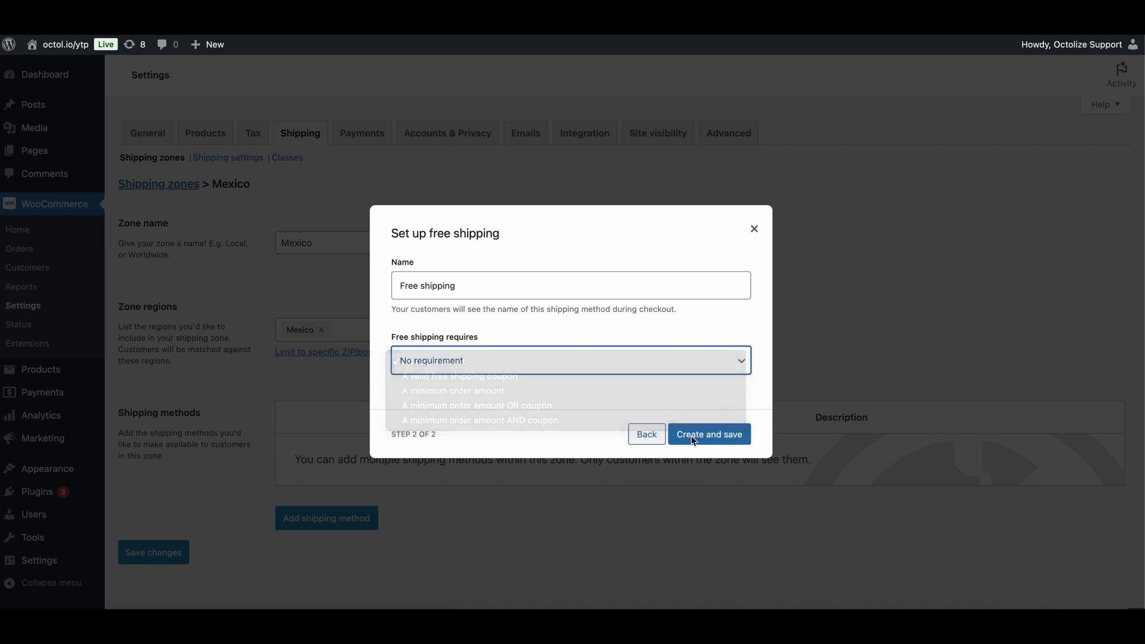
{"action": "left_click", "coordinate": [698, 360]}
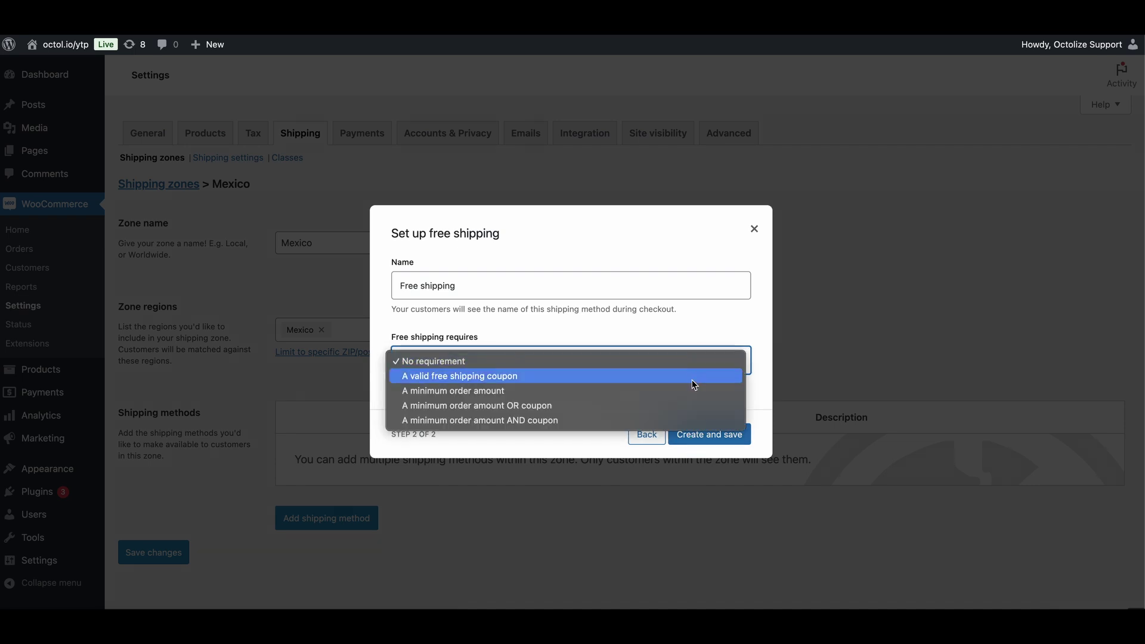
{"action": "left_click", "coordinate": [682, 391]}
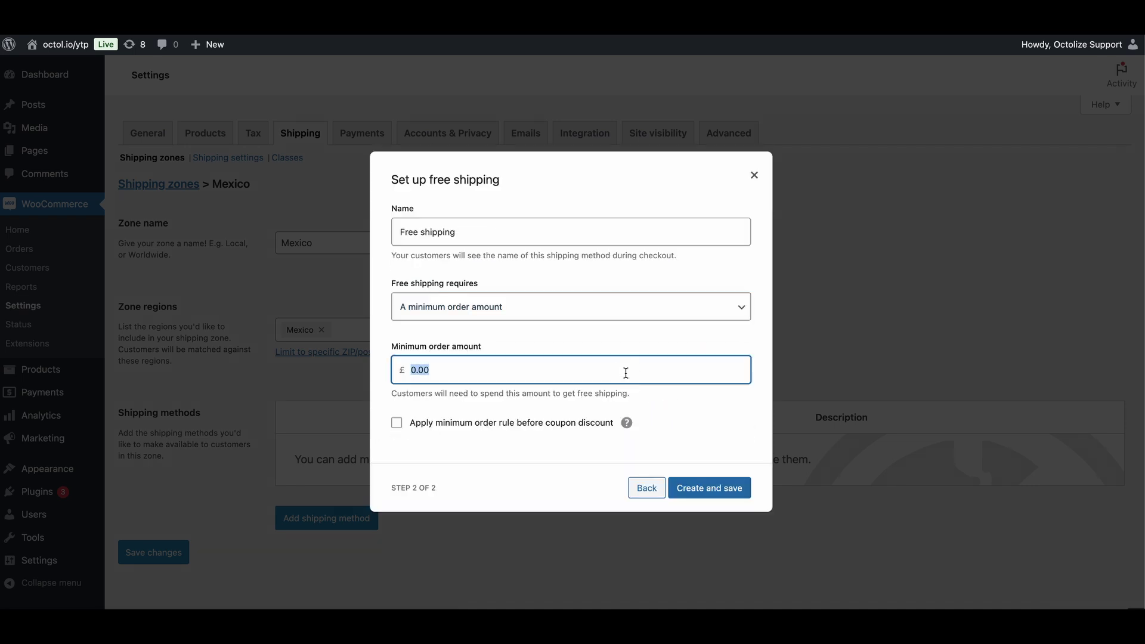
{"action": "left_click", "coordinate": [701, 481]}
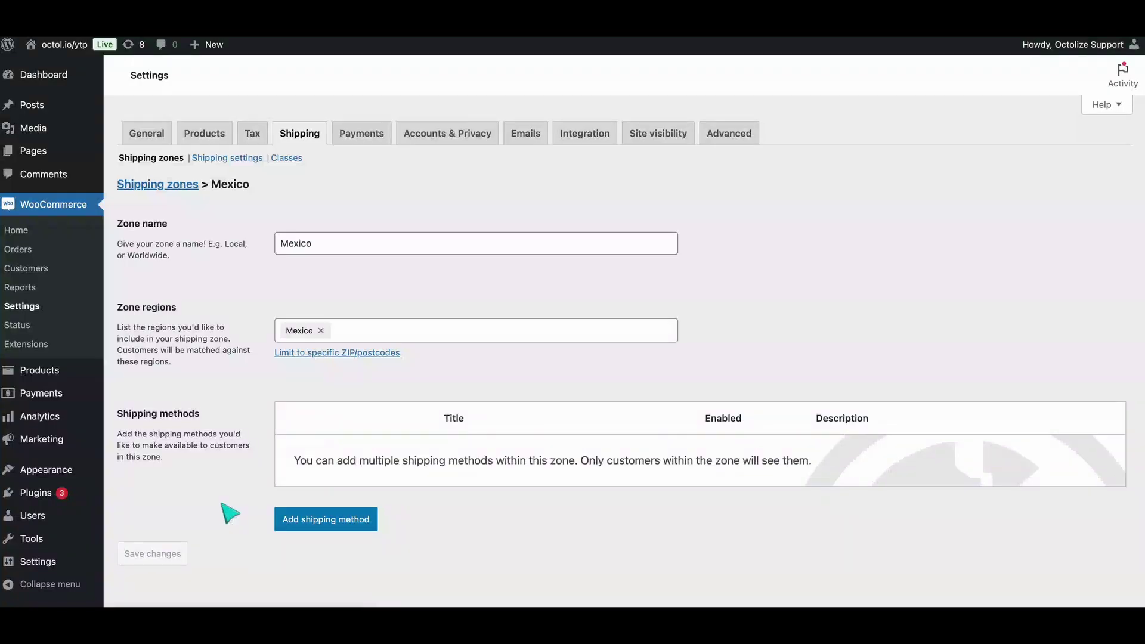
- Create a flat rate named Shipping with tax status None, cost 10 and class a cost 10, charged per class
{"action": "left_click", "coordinate": [295, 527]}
{"action": "left_click", "coordinate": [456, 333]}
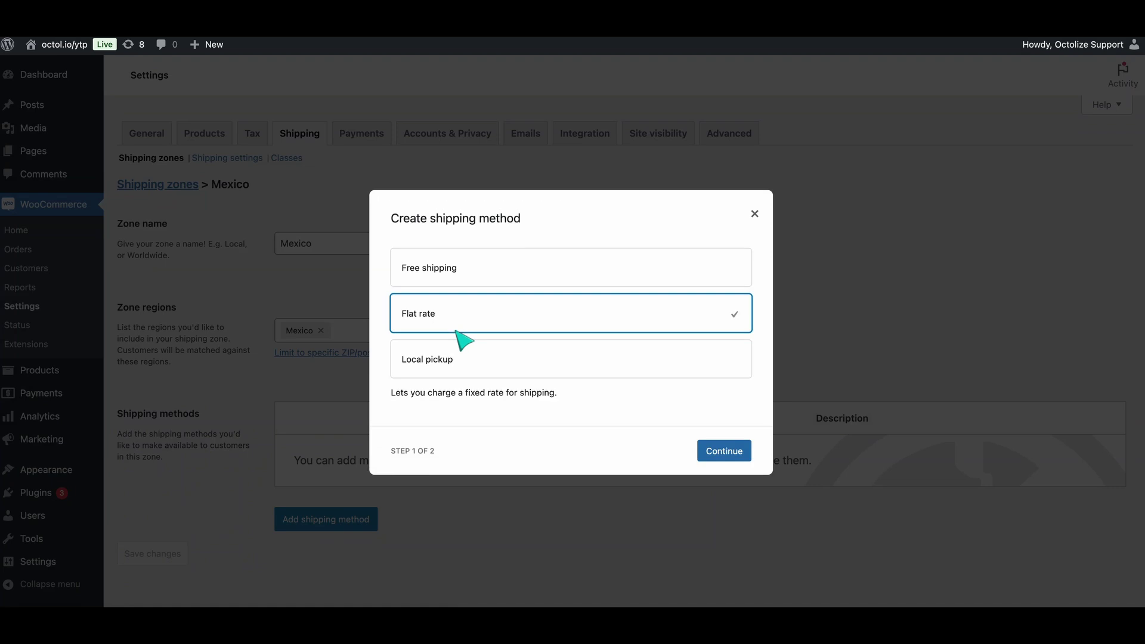
{"action": "left_click", "coordinate": [711, 453]}
{"action": "triple_click", "coordinate": [508, 143]}
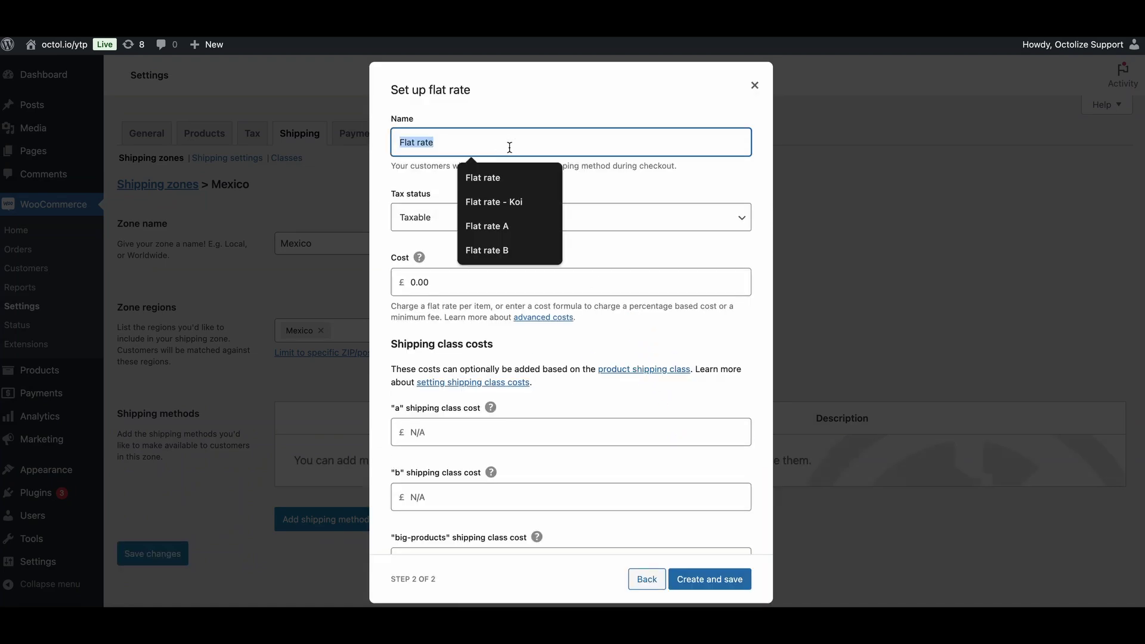
{"action": "type", "text": "Shipping"}
{"action": "left_click", "coordinate": [452, 216]}
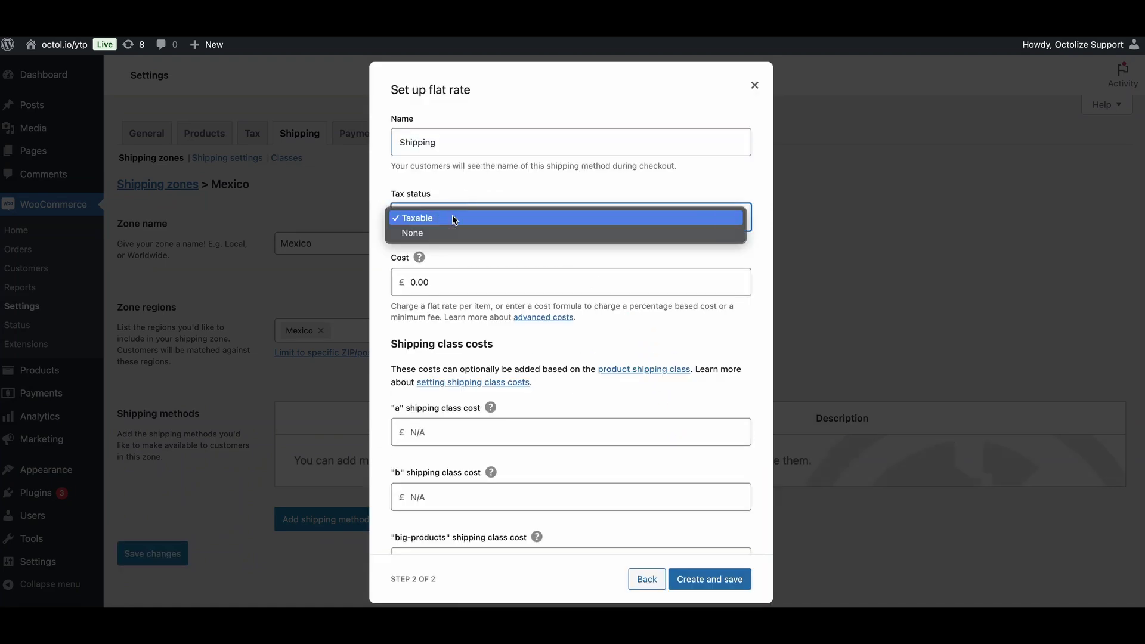
{"action": "left_click", "coordinate": [457, 231]}
{"action": "scroll", "coordinate": [502, 233], "scroll_direction": "down", "scroll_amount": 1}
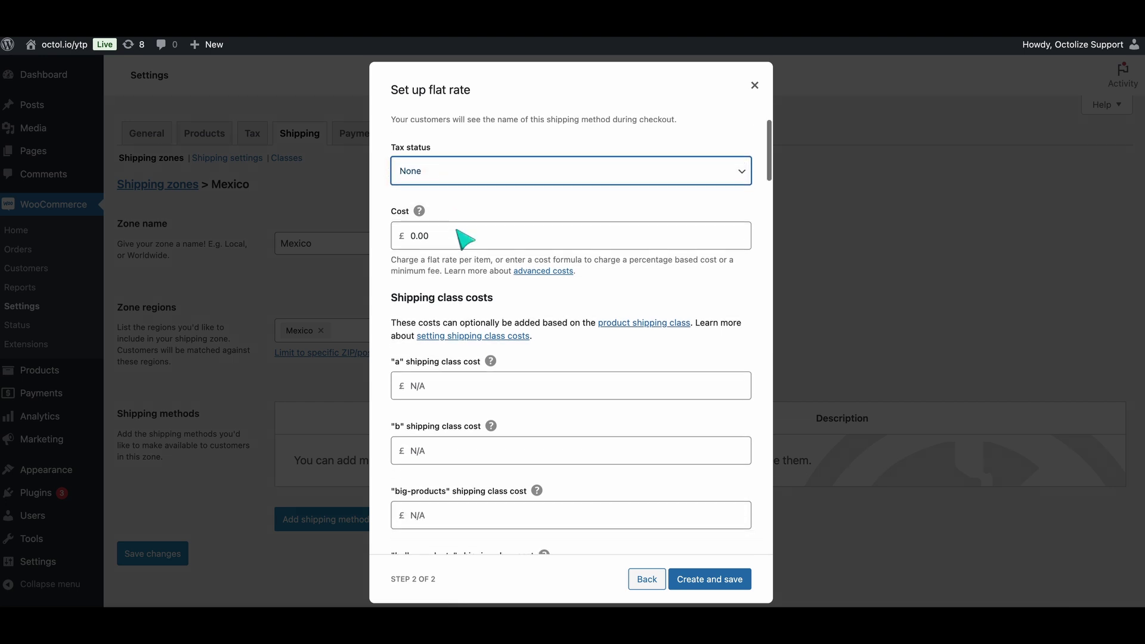
{"action": "triple_click", "coordinate": [460, 237]}
{"action": "type", "text": "10"}
{"action": "left_click", "coordinate": [456, 354]}
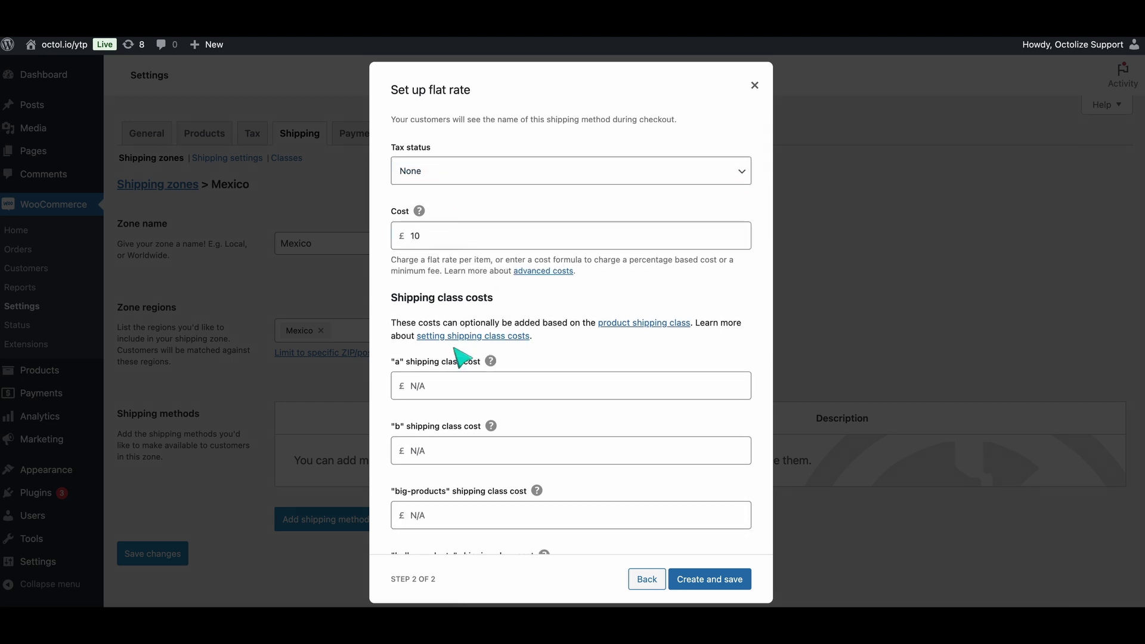
{"action": "scroll", "coordinate": [459, 356], "scroll_direction": "down", "scroll_amount": 1}
{"action": "left_click", "coordinate": [457, 349]}
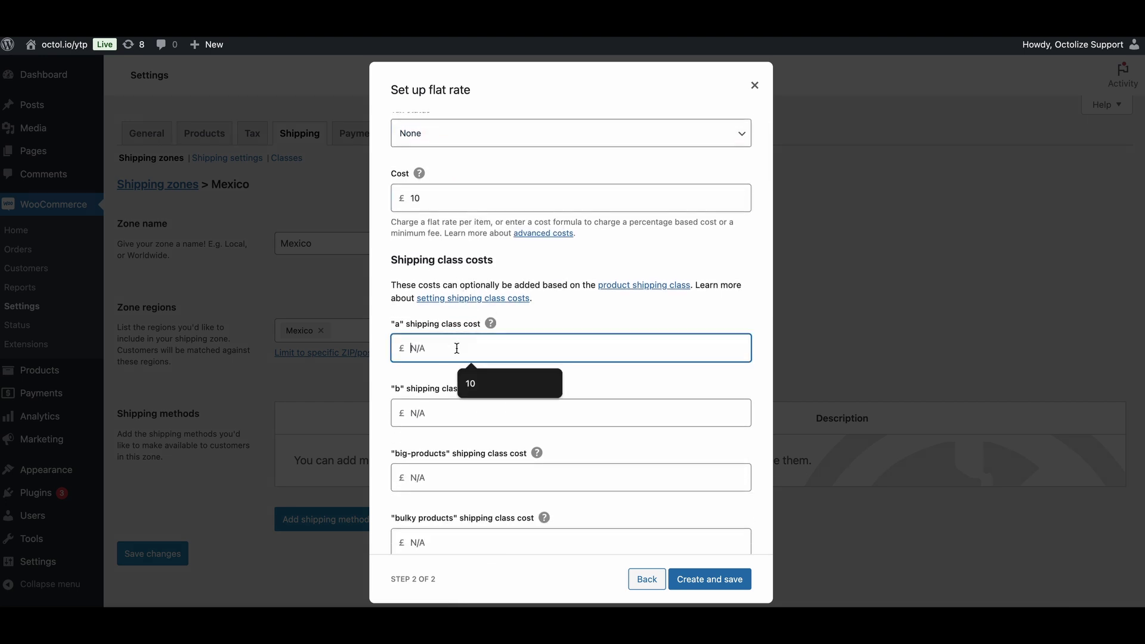
{"action": "type", "text": "10"}
{"action": "scroll", "coordinate": [483, 313], "scroll_direction": "down", "scroll_amount": 10}
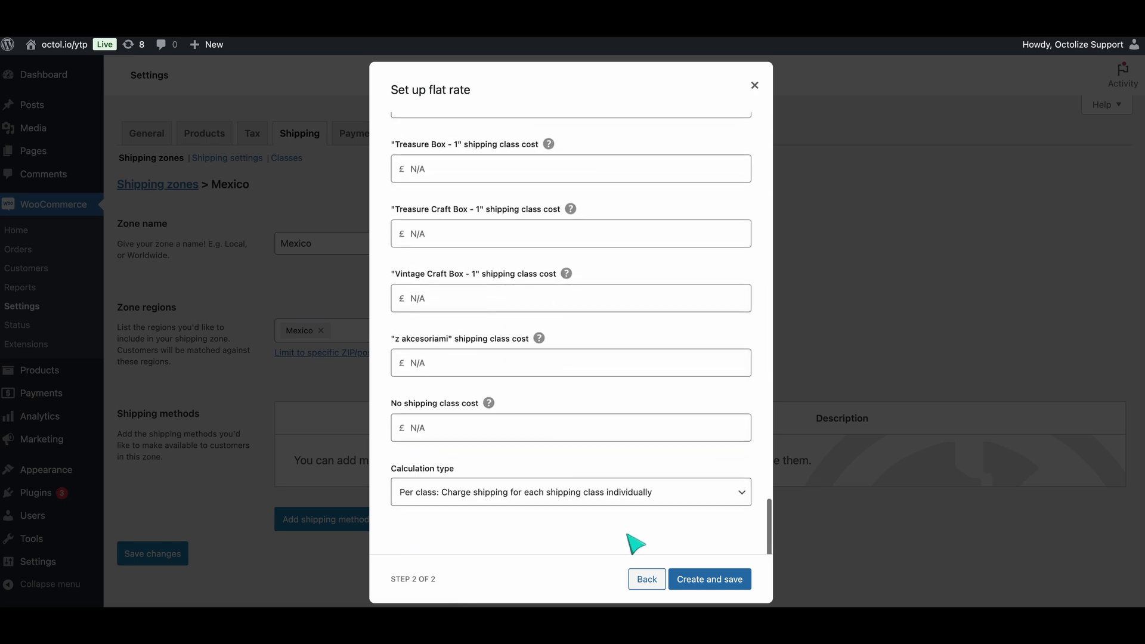
{"action": "left_click", "coordinate": [707, 492]}
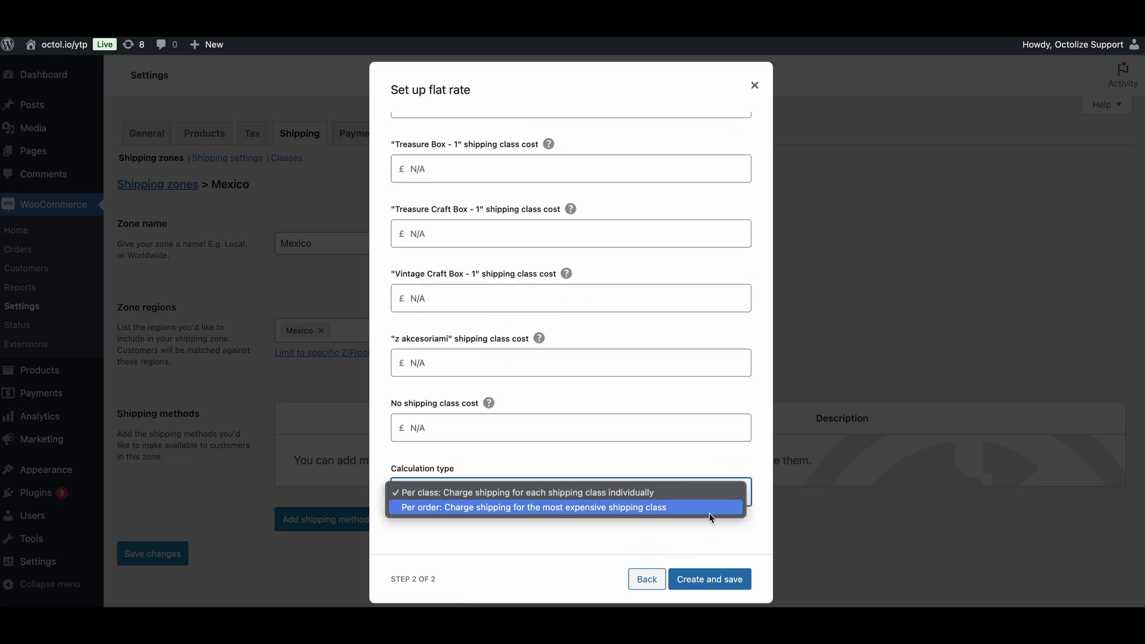
{"action": "left_click", "coordinate": [709, 518]}
{"action": "left_click", "coordinate": [716, 578]}
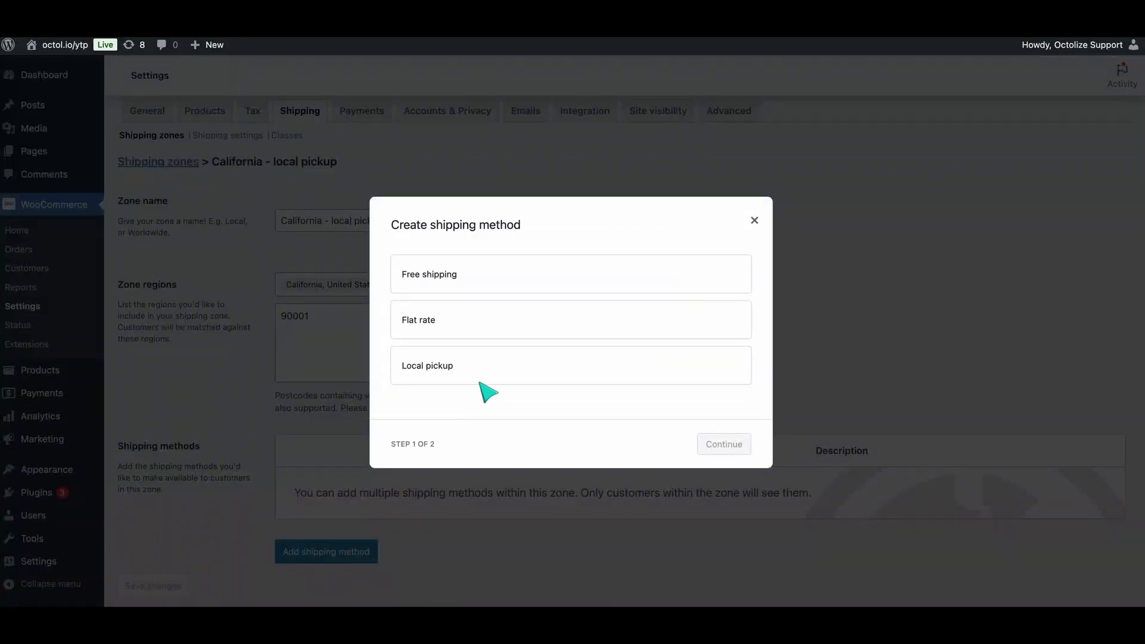
- Create a taxable Local pickup method in the California - local pickup zone
{"action": "left_click", "coordinate": [481, 384]}
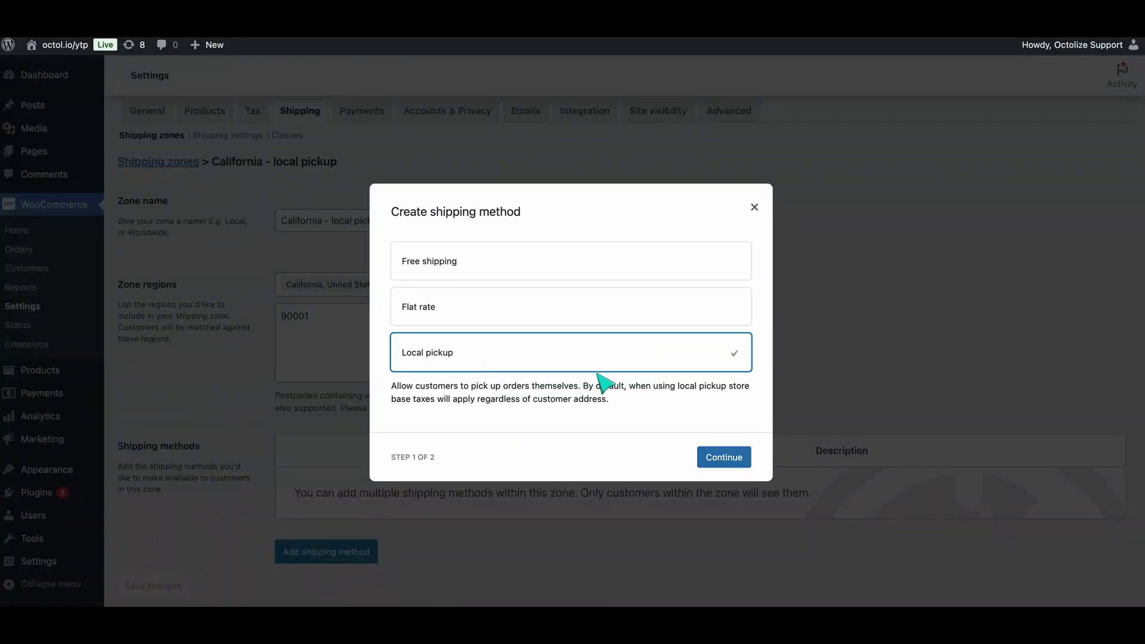
{"action": "left_click", "coordinate": [721, 458]}
{"action": "left_click", "coordinate": [531, 327]}
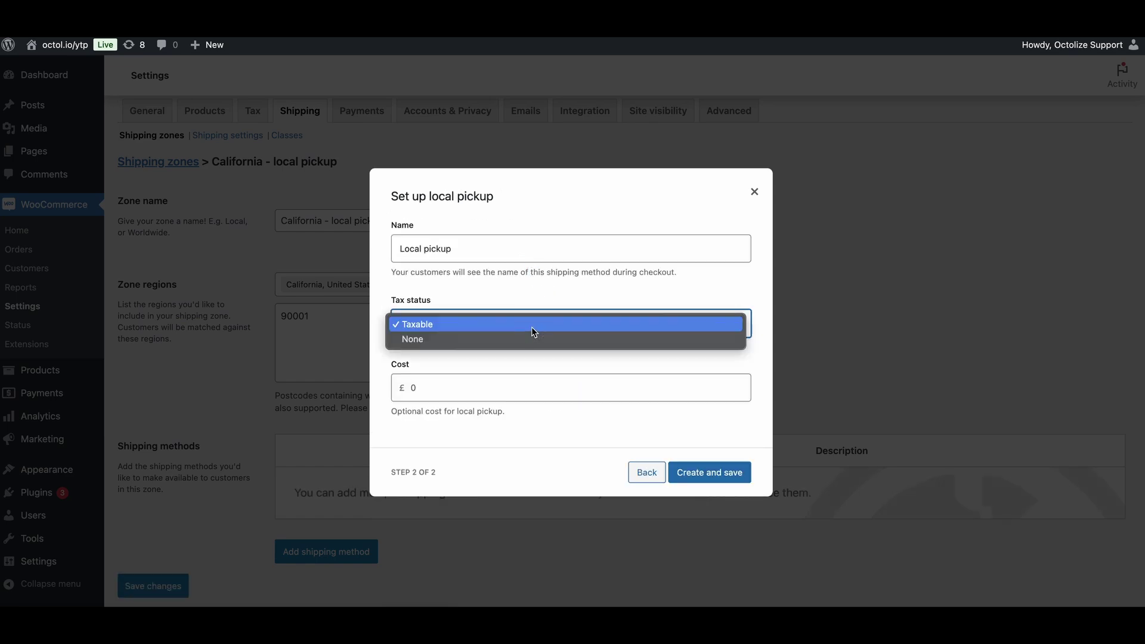
{"action": "left_click", "coordinate": [690, 476]}
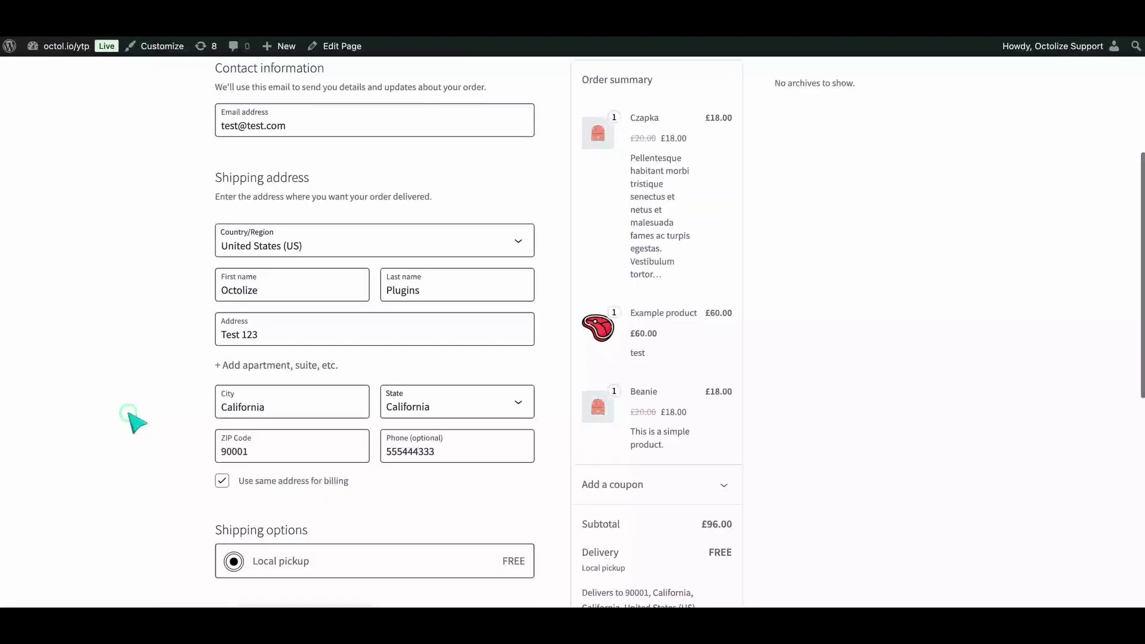
{"action": "scroll", "coordinate": [157, 426], "scroll_direction": "down", "scroll_amount": 1}
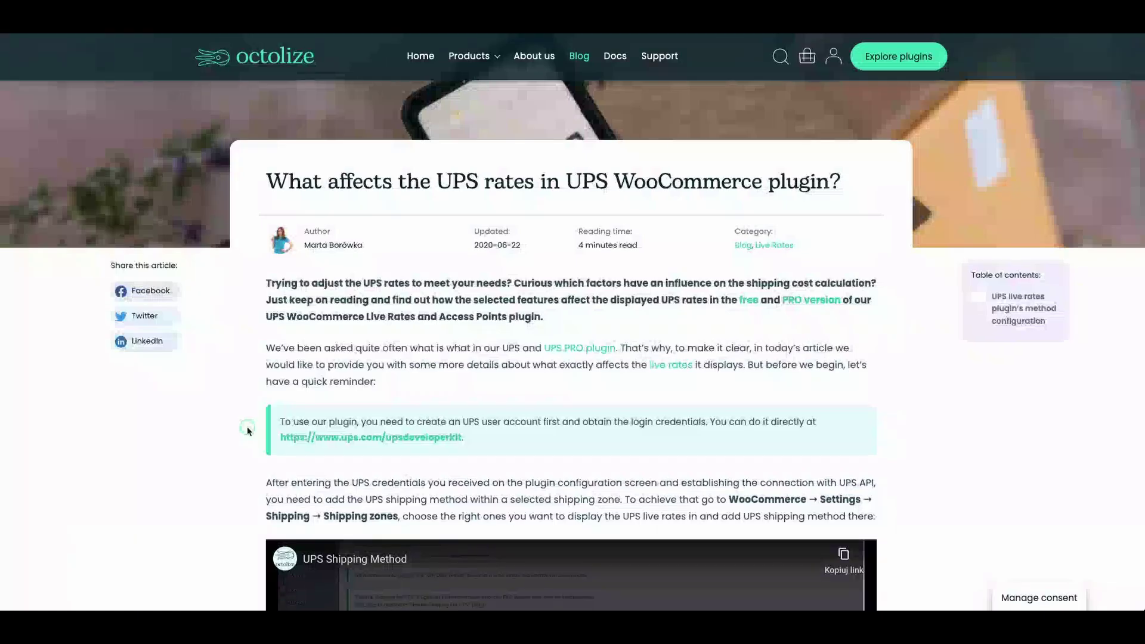
{"action": "scroll", "coordinate": [248, 430], "scroll_direction": "down", "scroll_amount": 3}
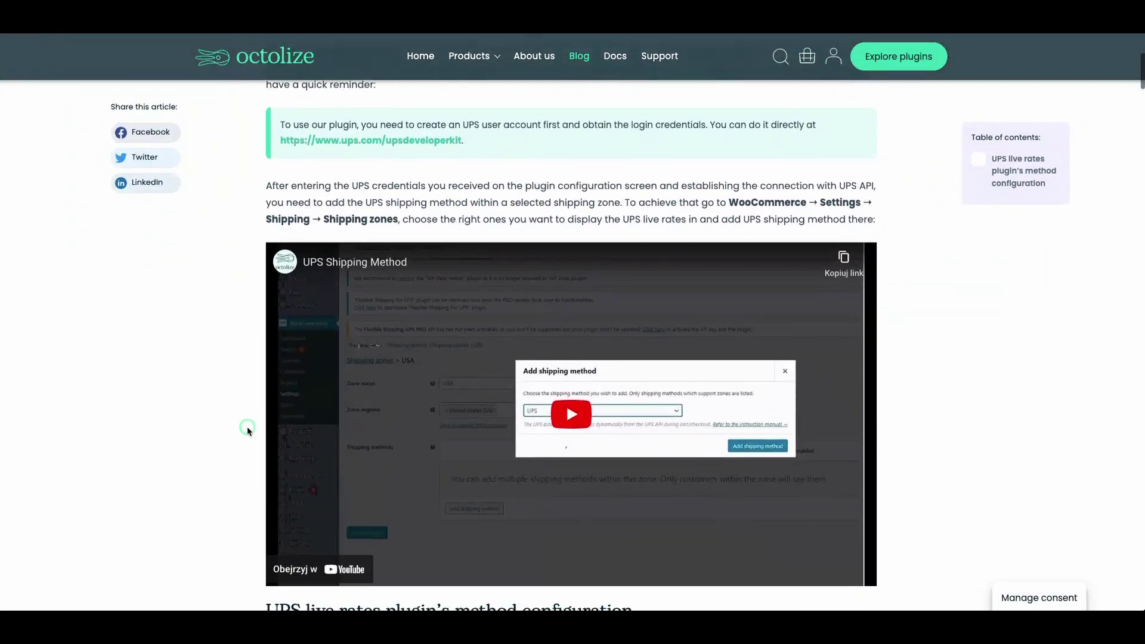
{"action": "scroll", "coordinate": [248, 430], "scroll_direction": "down", "scroll_amount": 3}
{"action": "scroll", "coordinate": [247, 431], "scroll_direction": "down", "scroll_amount": 3}
{"action": "scroll", "coordinate": [248, 430], "scroll_direction": "down", "scroll_amount": 2}
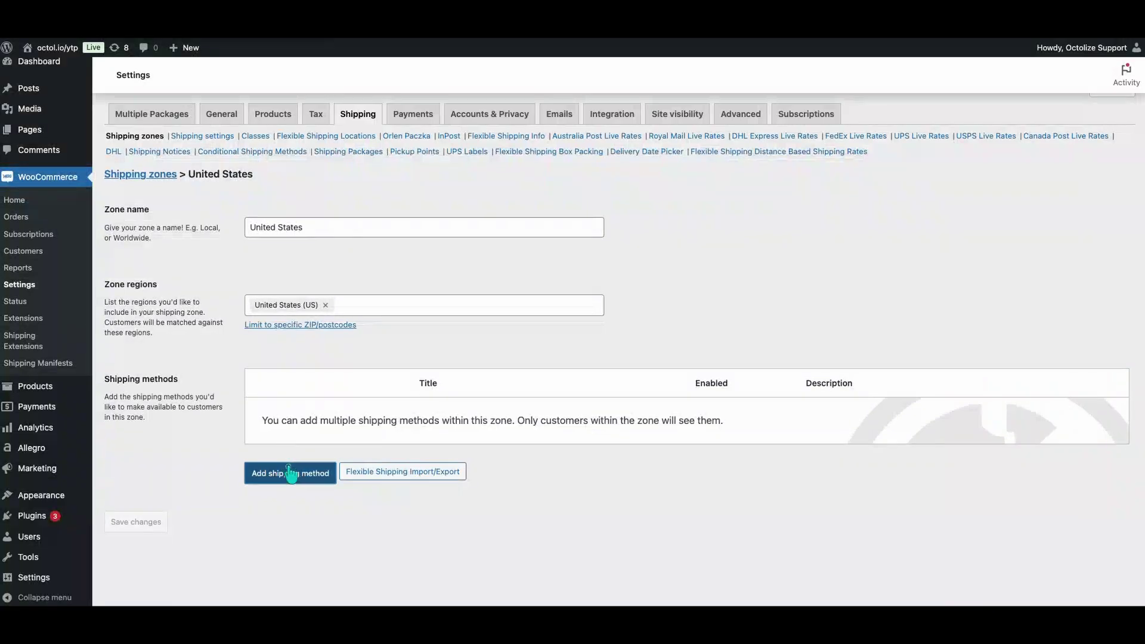
- Create a UPS Live Rates shipping method for the United States zone
{"action": "left_click", "coordinate": [290, 474]}
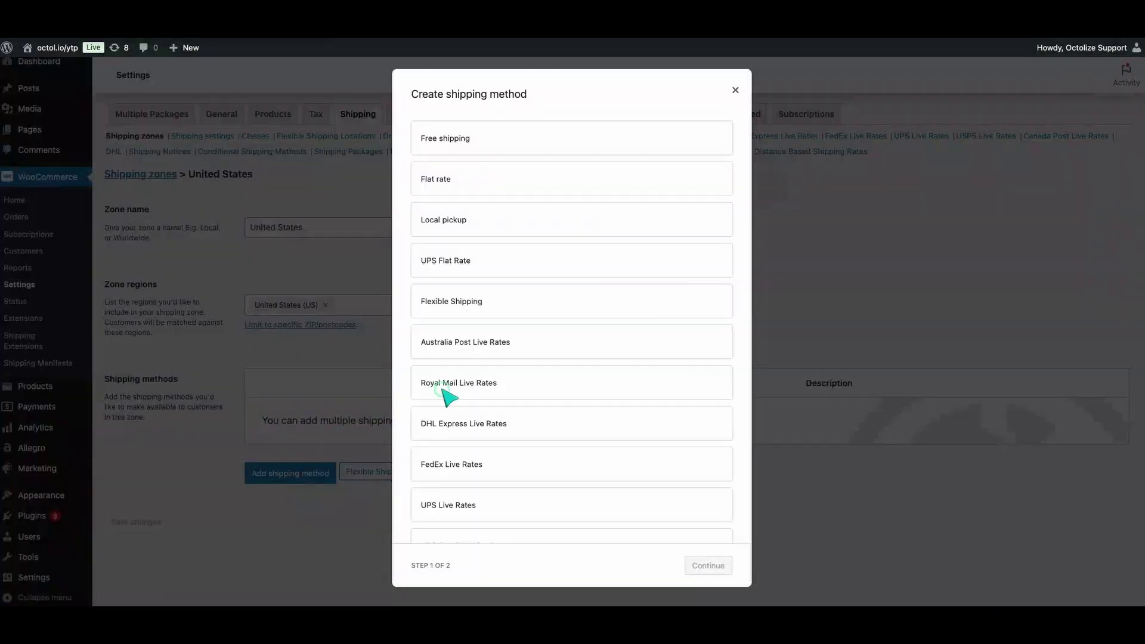
{"action": "scroll", "coordinate": [443, 395], "scroll_direction": "down", "scroll_amount": 2}
{"action": "scroll", "coordinate": [445, 394], "scroll_direction": "down", "scroll_amount": 1}
{"action": "left_click", "coordinate": [476, 393]}
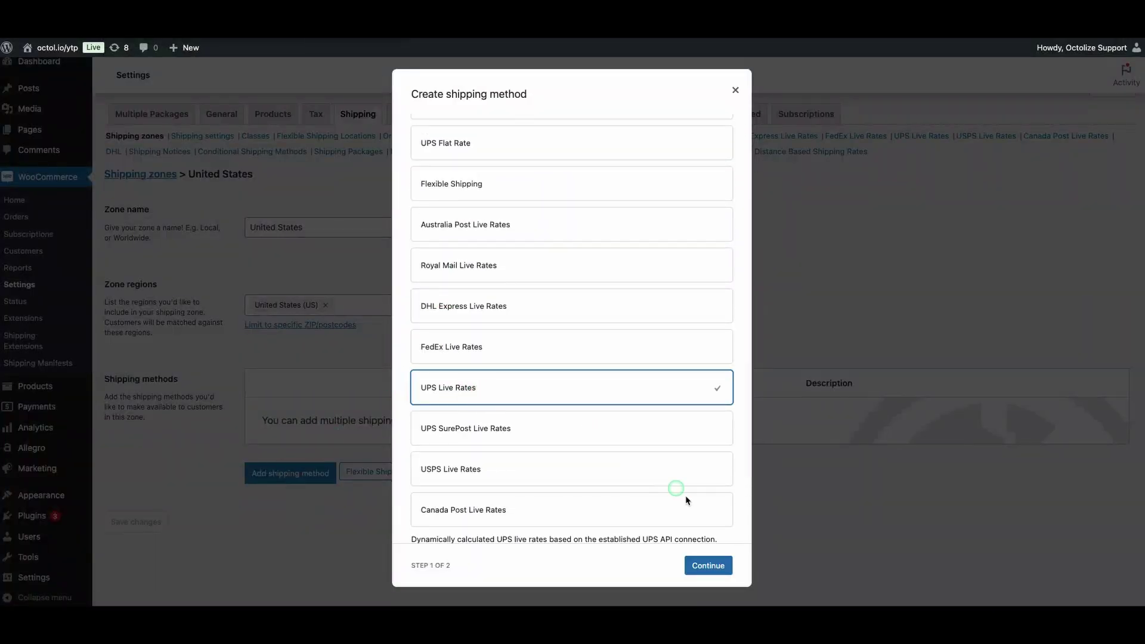
{"action": "left_click", "coordinate": [714, 567]}
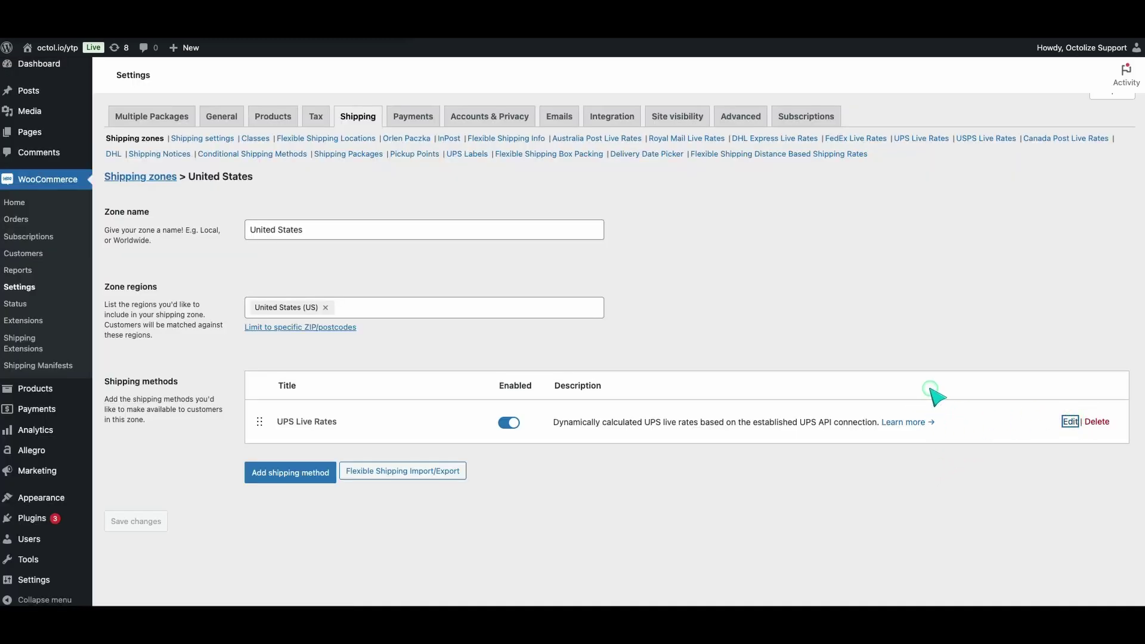
{"action": "scroll", "coordinate": [833, 448], "scroll_direction": "down", "scroll_amount": 3}
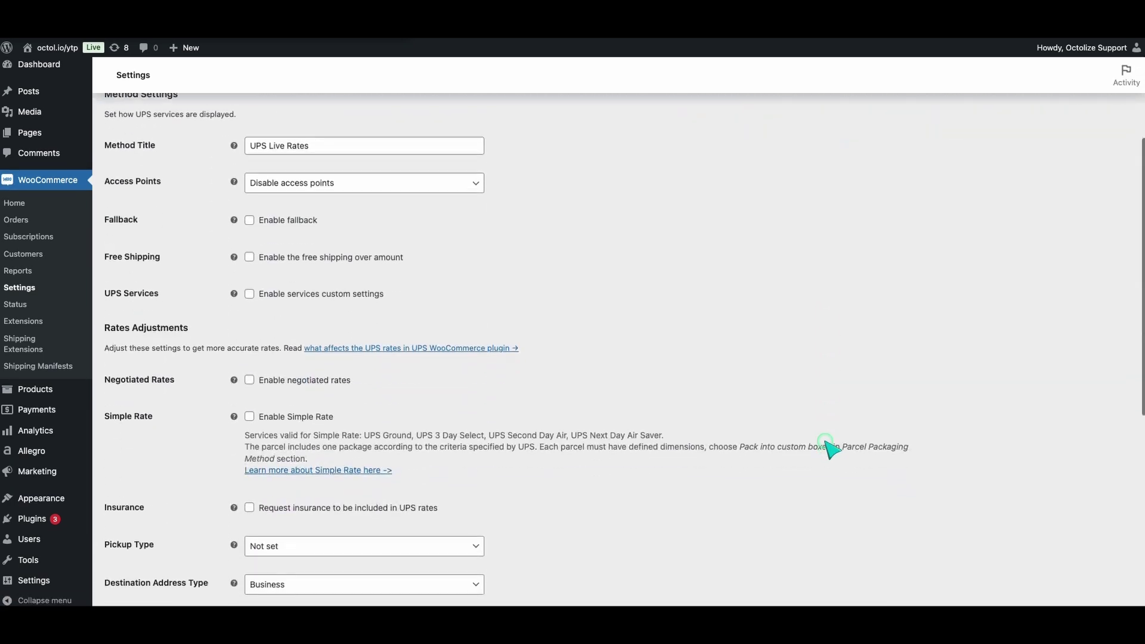
{"action": "scroll", "coordinate": [831, 447], "scroll_direction": "down", "scroll_amount": 3}
{"action": "scroll", "coordinate": [830, 448], "scroll_direction": "down", "scroll_amount": 2}
{"action": "scroll", "coordinate": [830, 448], "scroll_direction": "down", "scroll_amount": 2}
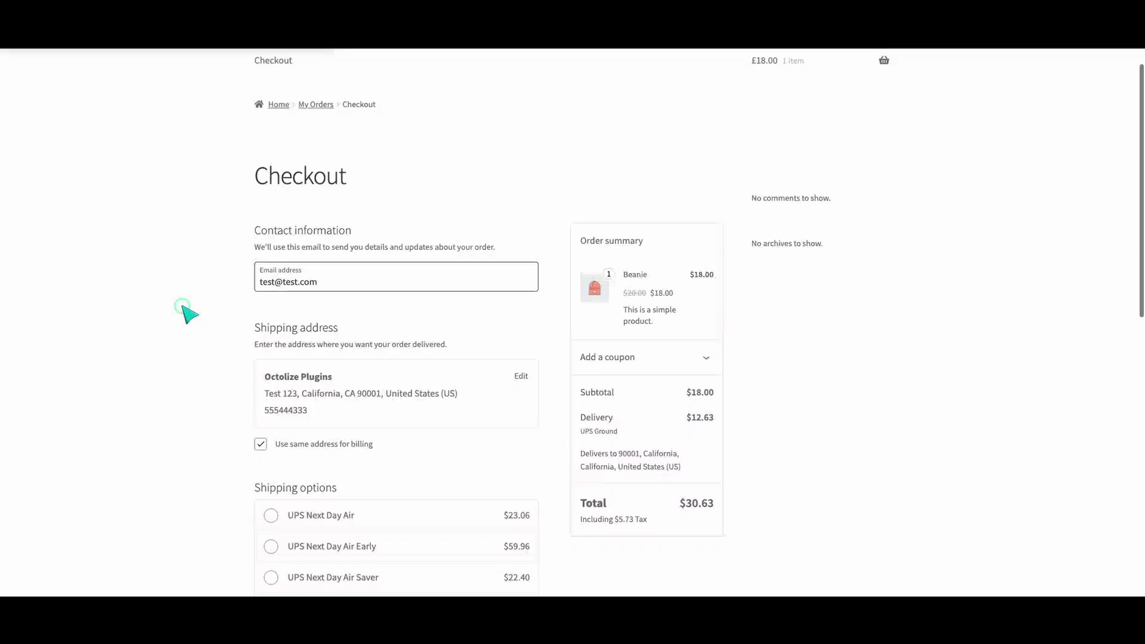
{"action": "scroll", "coordinate": [184, 311], "scroll_direction": "down", "scroll_amount": 1}
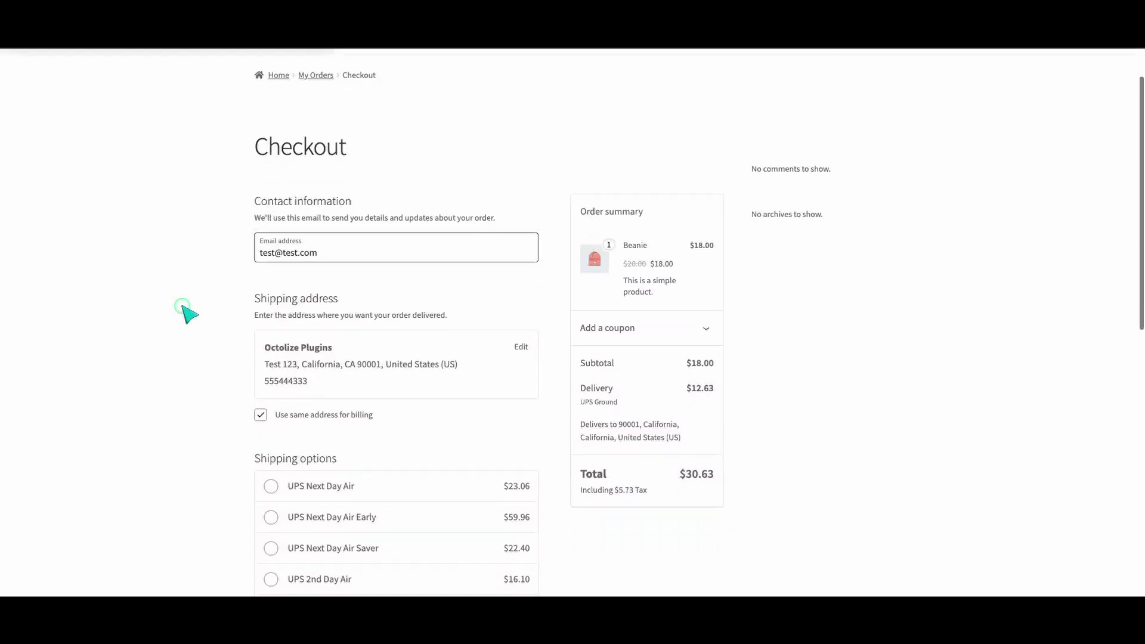
{"action": "scroll", "coordinate": [183, 311], "scroll_direction": "down", "scroll_amount": 1}
{"action": "scroll", "coordinate": [183, 312], "scroll_direction": "down", "scroll_amount": 1}
{"action": "scroll", "coordinate": [184, 311], "scroll_direction": "down", "scroll_amount": 1}
{"action": "scroll", "coordinate": [184, 311], "scroll_direction": "down", "scroll_amount": 1}
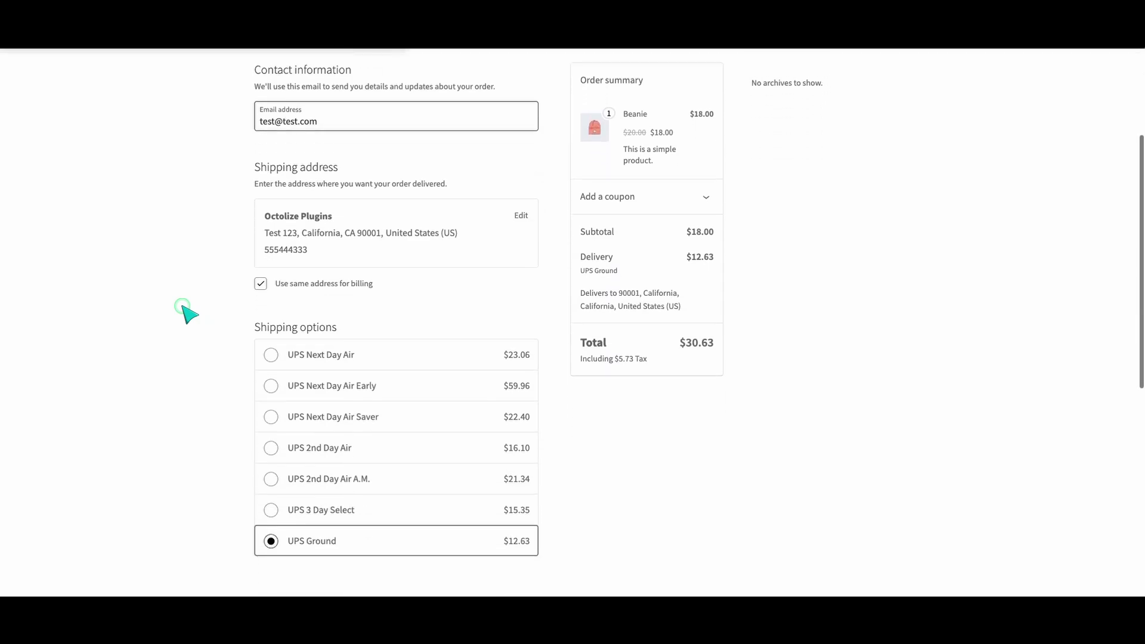
{"action": "scroll", "coordinate": [183, 312], "scroll_direction": "down", "scroll_amount": 1}
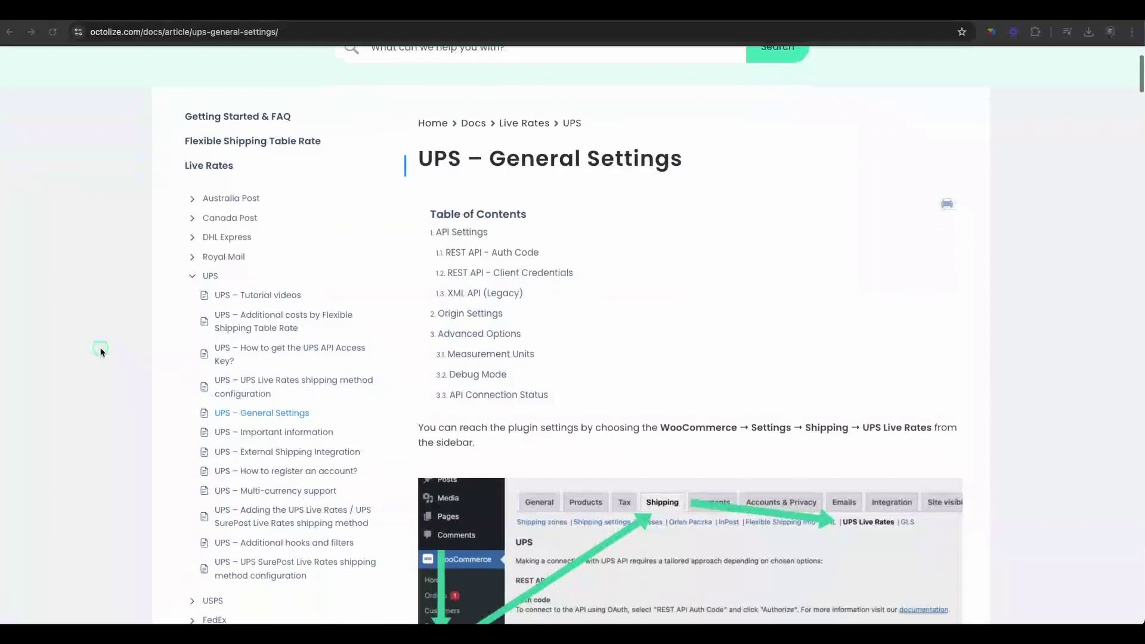
{"action": "scroll", "coordinate": [99, 351], "scroll_direction": "down", "scroll_amount": 3}
{"action": "scroll", "coordinate": [102, 352], "scroll_direction": "down", "scroll_amount": 1}
{"action": "scroll", "coordinate": [100, 351], "scroll_direction": "down", "scroll_amount": 2}
{"action": "scroll", "coordinate": [100, 352], "scroll_direction": "down", "scroll_amount": 2}
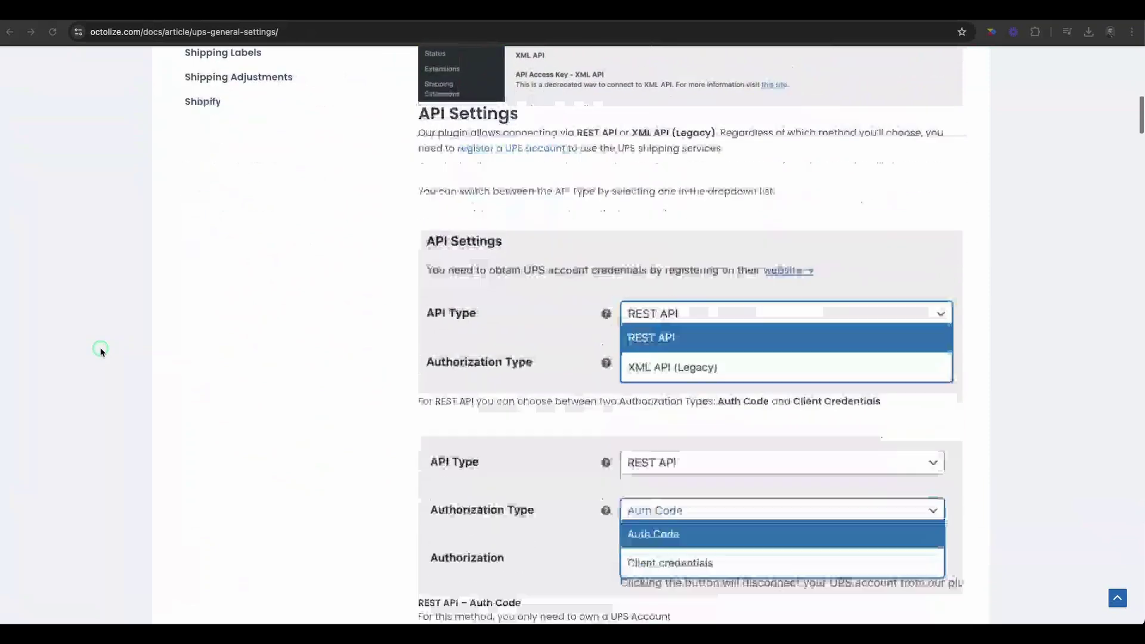
{"action": "scroll", "coordinate": [100, 351], "scroll_direction": "down", "scroll_amount": 2}
{"action": "scroll", "coordinate": [100, 351], "scroll_direction": "down", "scroll_amount": 1}
{"action": "scroll", "coordinate": [101, 351], "scroll_direction": "down", "scroll_amount": 1}
{"action": "scroll", "coordinate": [100, 352], "scroll_direction": "down", "scroll_amount": 2}
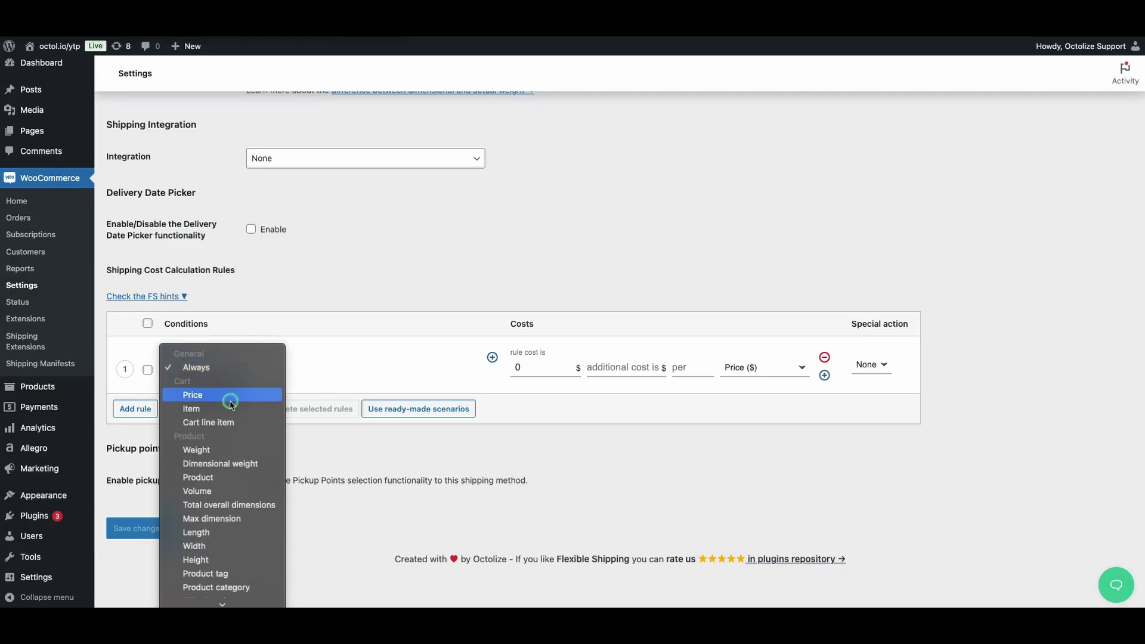
{"action": "scroll", "coordinate": [231, 404], "scroll_direction": "down", "scroll_amount": 3}
{"action": "scroll", "coordinate": [230, 404], "scroll_direction": "down", "scroll_amount": 1}
{"action": "scroll", "coordinate": [230, 405], "scroll_direction": "down", "scroll_amount": 1}
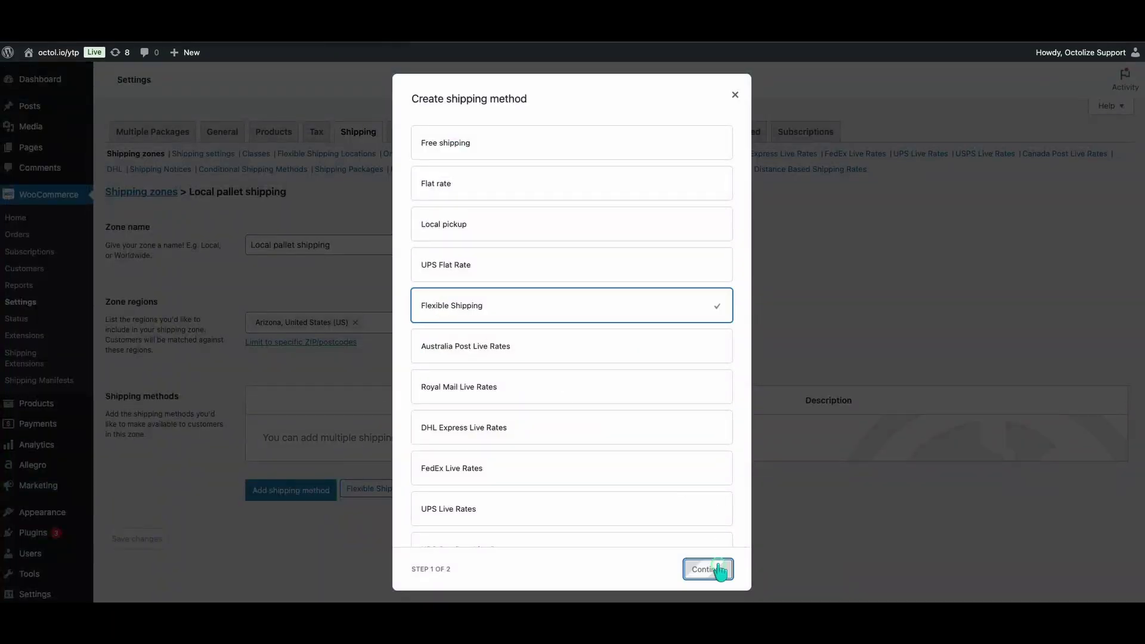
- Add a Flexible Shipping method to the zone and view its rule condition choices
{"action": "left_click", "coordinate": [707, 569]}
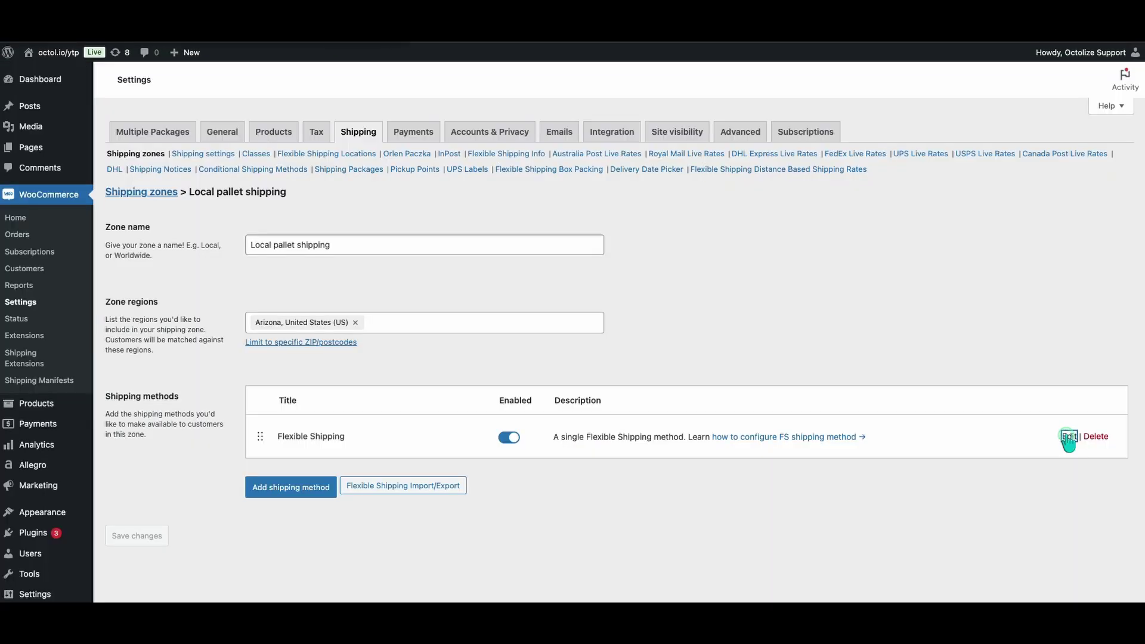
{"action": "left_click", "coordinate": [1069, 439]}
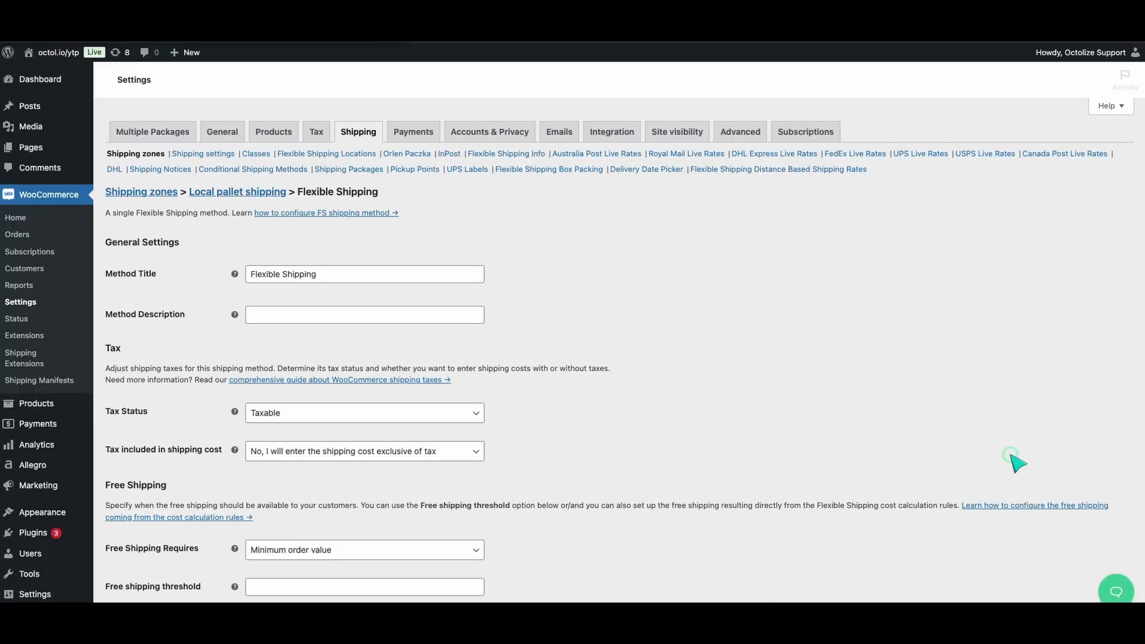
{"action": "scroll", "coordinate": [1011, 460], "scroll_direction": "down", "scroll_amount": 3}
{"action": "scroll", "coordinate": [1012, 460], "scroll_direction": "down", "scroll_amount": 3}
{"action": "scroll", "coordinate": [1011, 460], "scroll_direction": "down", "scroll_amount": 4}
{"action": "scroll", "coordinate": [1012, 459], "scroll_direction": "down", "scroll_amount": 4}
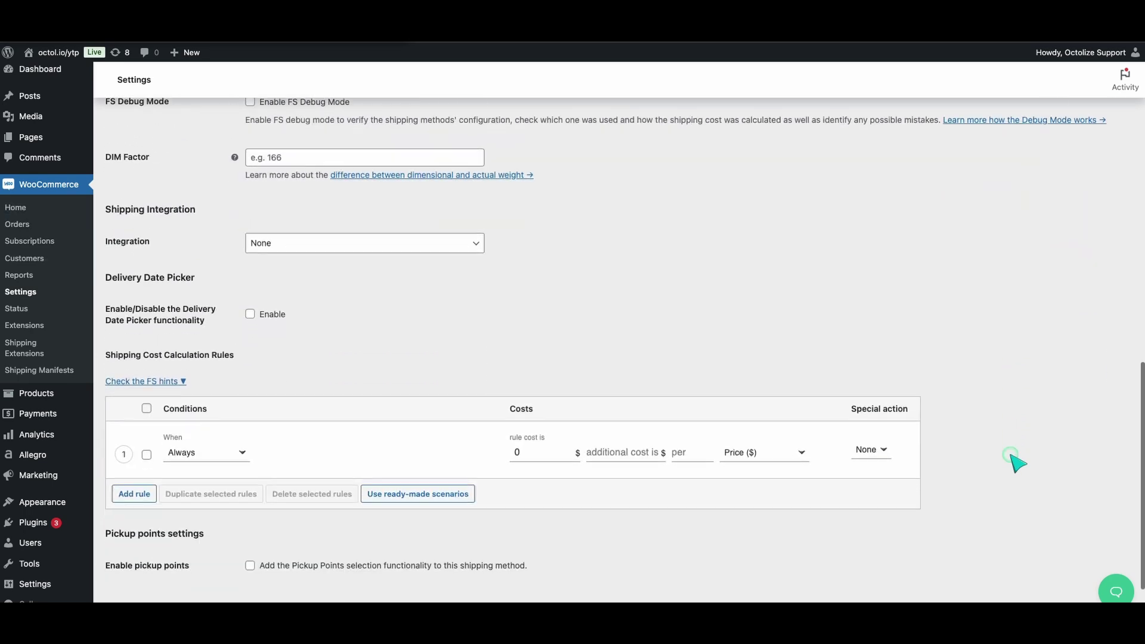
{"action": "scroll", "coordinate": [1017, 462], "scroll_direction": "down", "scroll_amount": 2}
{"action": "left_click", "coordinate": [207, 388]}
{"action": "scroll", "coordinate": [228, 503], "scroll_direction": "down", "scroll_amount": 2}
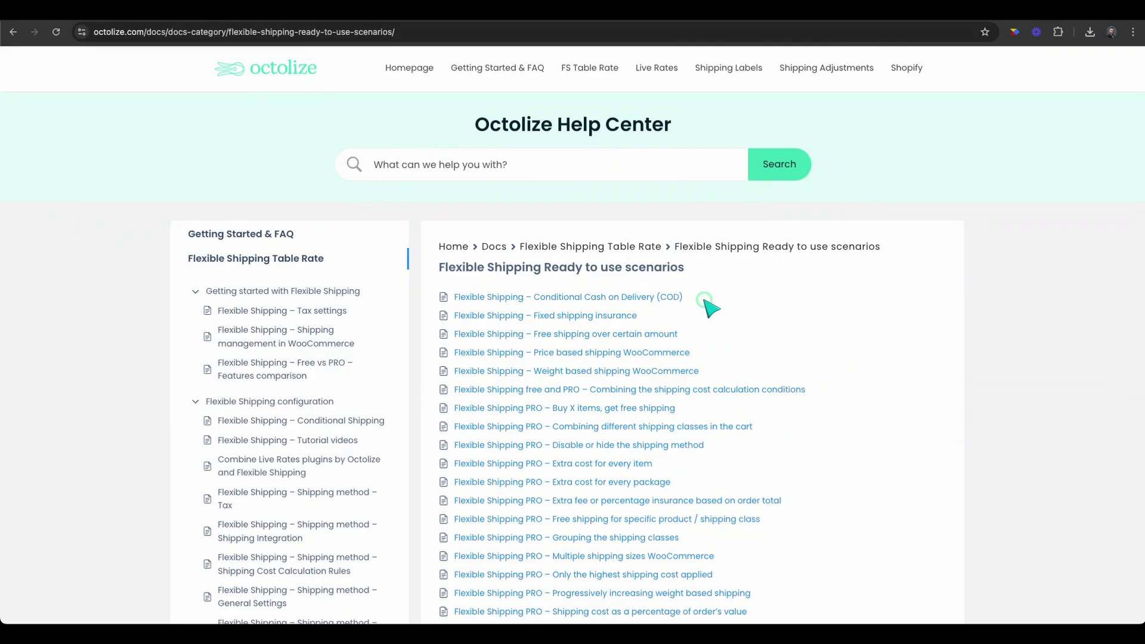
{"action": "scroll", "coordinate": [707, 308], "scroll_direction": "down", "scroll_amount": 2}
{"action": "scroll", "coordinate": [707, 311], "scroll_direction": "down", "scroll_amount": 2}
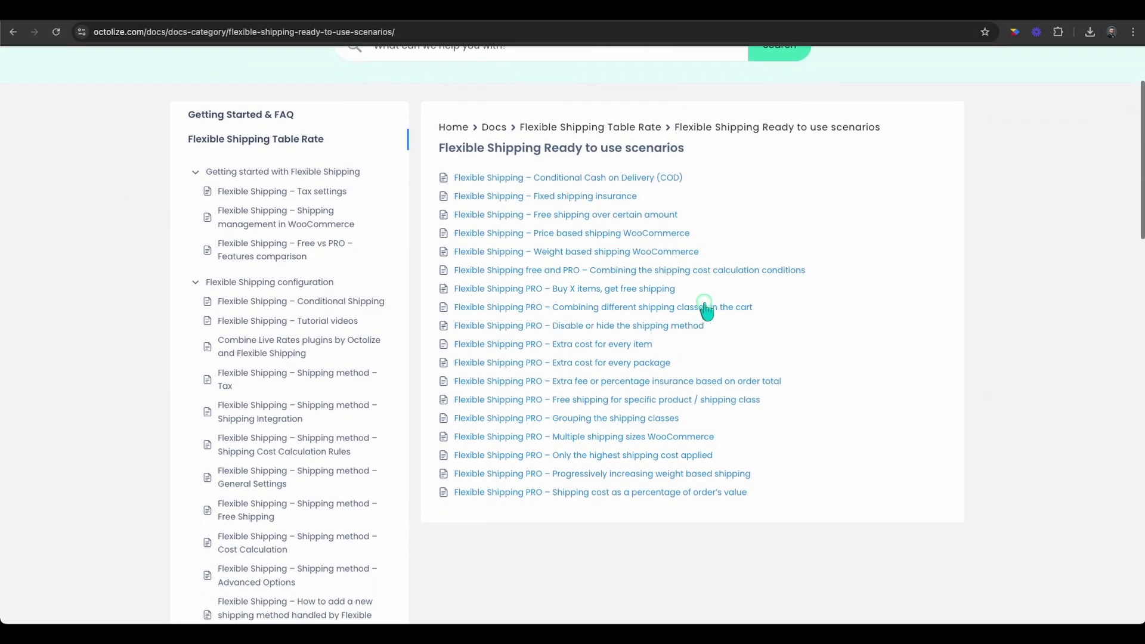
- View the 'Extra cost for every item' scenario in the Octolize docs
{"action": "left_click", "coordinate": [654, 345]}
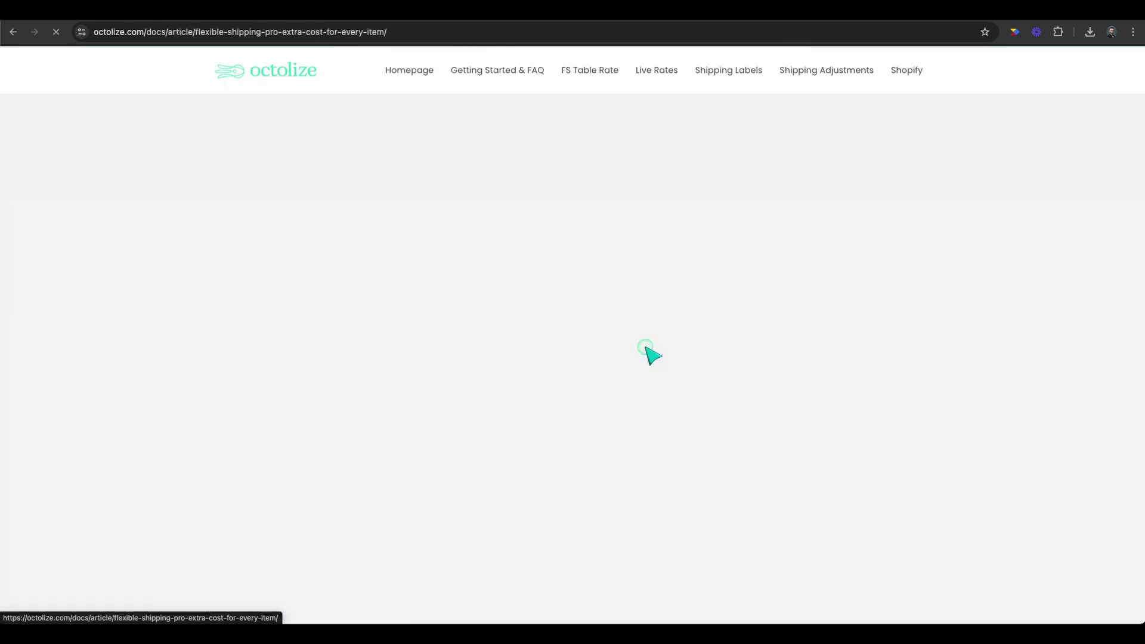
{"action": "scroll", "coordinate": [653, 351], "scroll_direction": "down", "scroll_amount": 3}
{"action": "scroll", "coordinate": [653, 351], "scroll_direction": "down", "scroll_amount": 1}
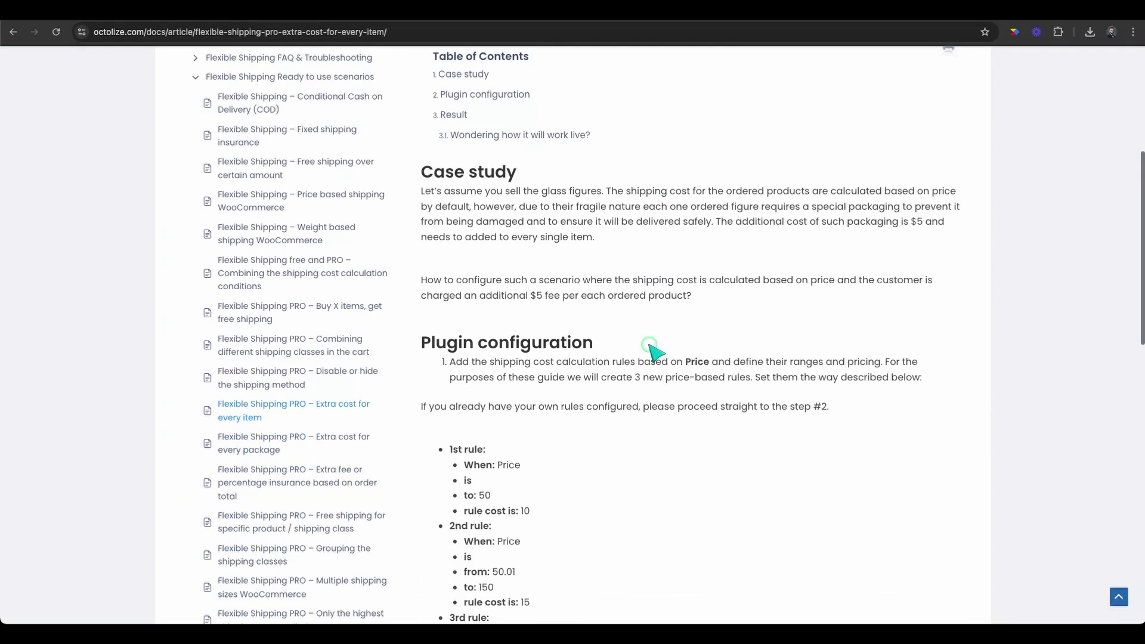
{"action": "scroll", "coordinate": [653, 351], "scroll_direction": "down", "scroll_amount": 3}
{"action": "scroll", "coordinate": [653, 351], "scroll_direction": "down", "scroll_amount": 2}
{"action": "scroll", "coordinate": [653, 350], "scroll_direction": "down", "scroll_amount": 3}
{"action": "scroll", "coordinate": [653, 353], "scroll_direction": "down", "scroll_amount": 1}
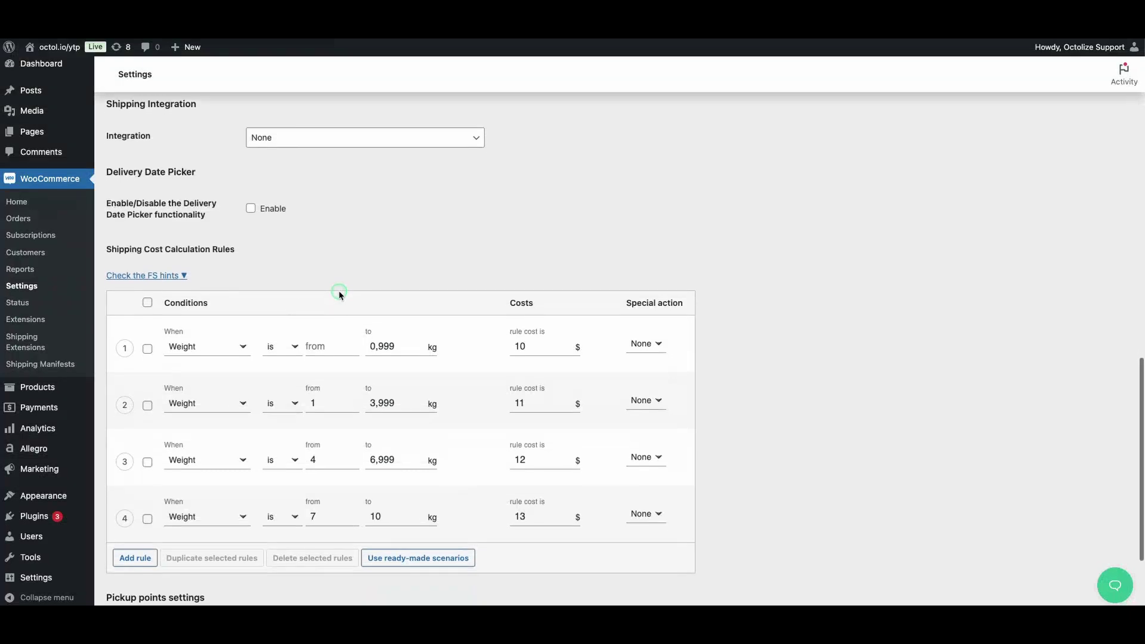
{"action": "scroll", "coordinate": [339, 295], "scroll_direction": "down", "scroll_amount": 1}
{"action": "scroll", "coordinate": [340, 294], "scroll_direction": "down", "scroll_amount": 1}
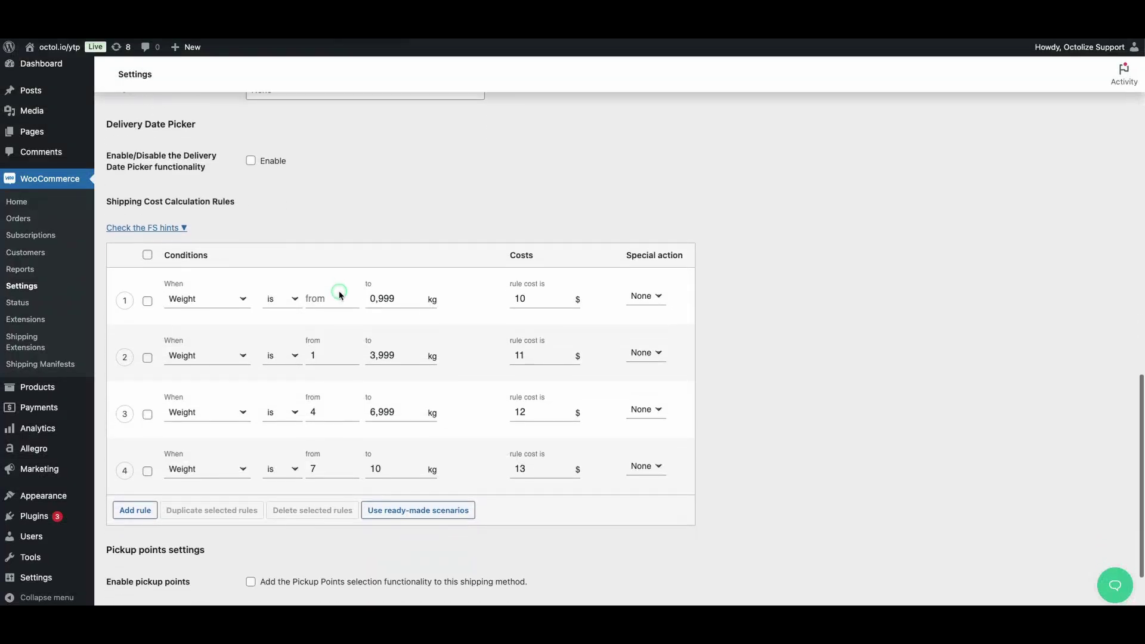
{"action": "scroll", "coordinate": [339, 294], "scroll_direction": "down", "scroll_amount": 1}
{"action": "scroll", "coordinate": [339, 295], "scroll_direction": "down", "scroll_amount": 1}
{"action": "scroll", "coordinate": [339, 294], "scroll_direction": "down", "scroll_amount": 1}
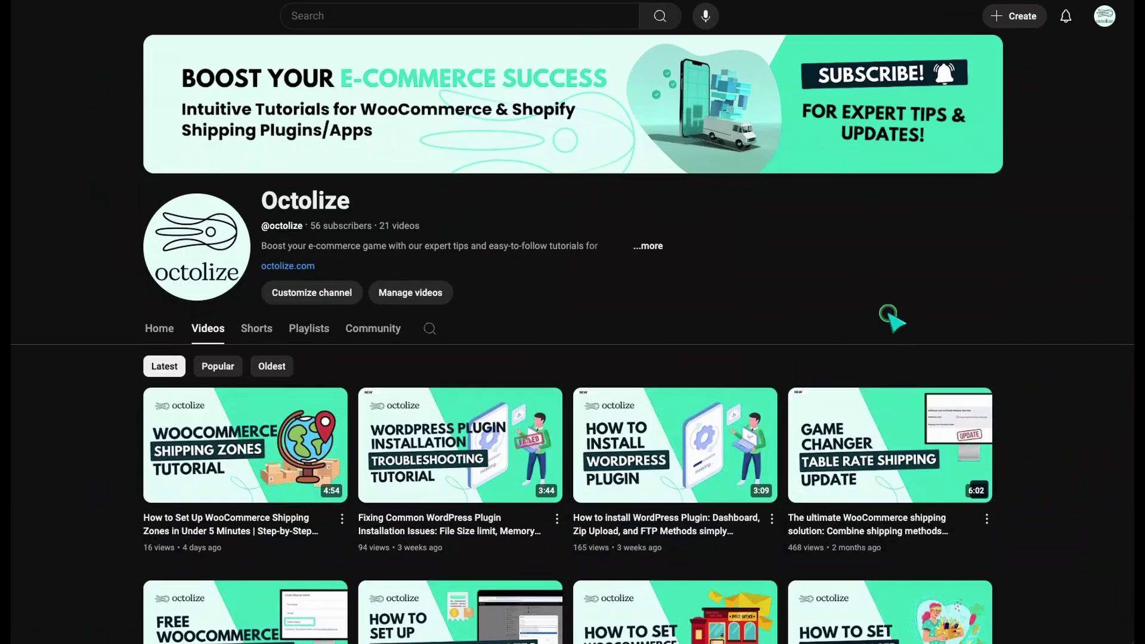
{"action": "scroll", "coordinate": [890, 318], "scroll_direction": "down", "scroll_amount": 1}
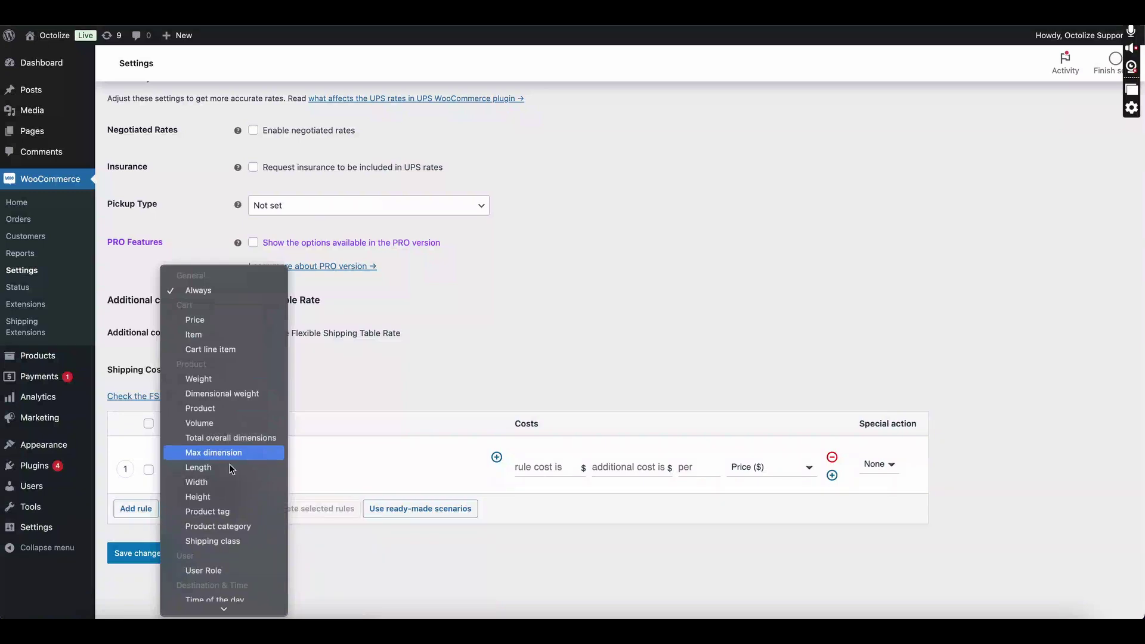
- Set the rule condition to User Role, review the role list, then move to the rule cost
{"action": "left_click", "coordinate": [223, 571]}
{"action": "left_click", "coordinate": [327, 467]}
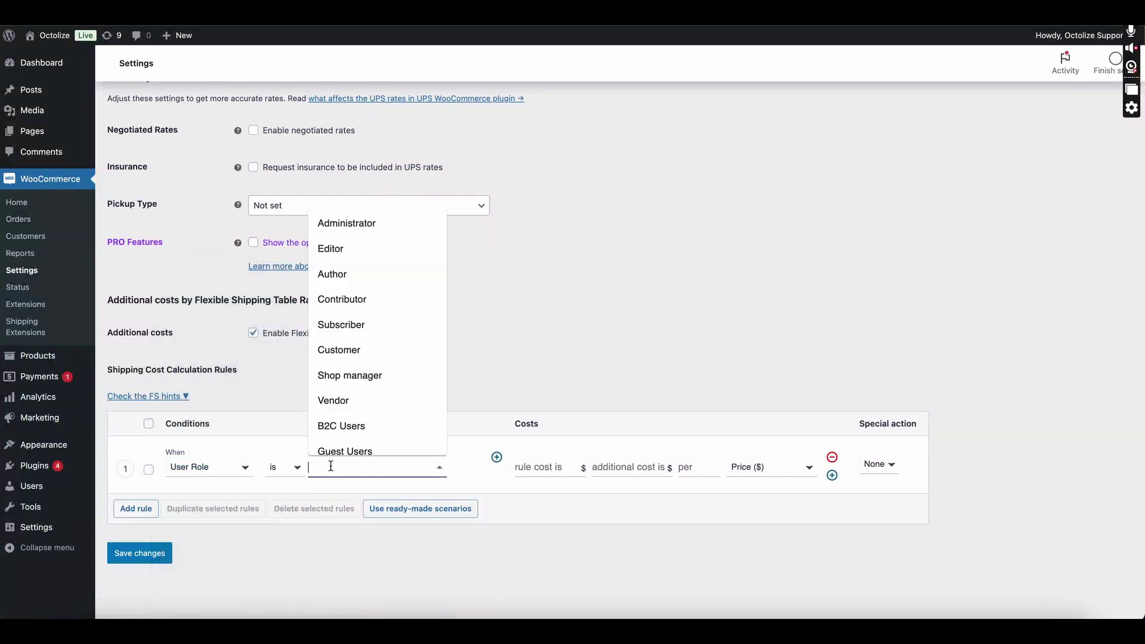
{"action": "left_click", "coordinate": [535, 464]}
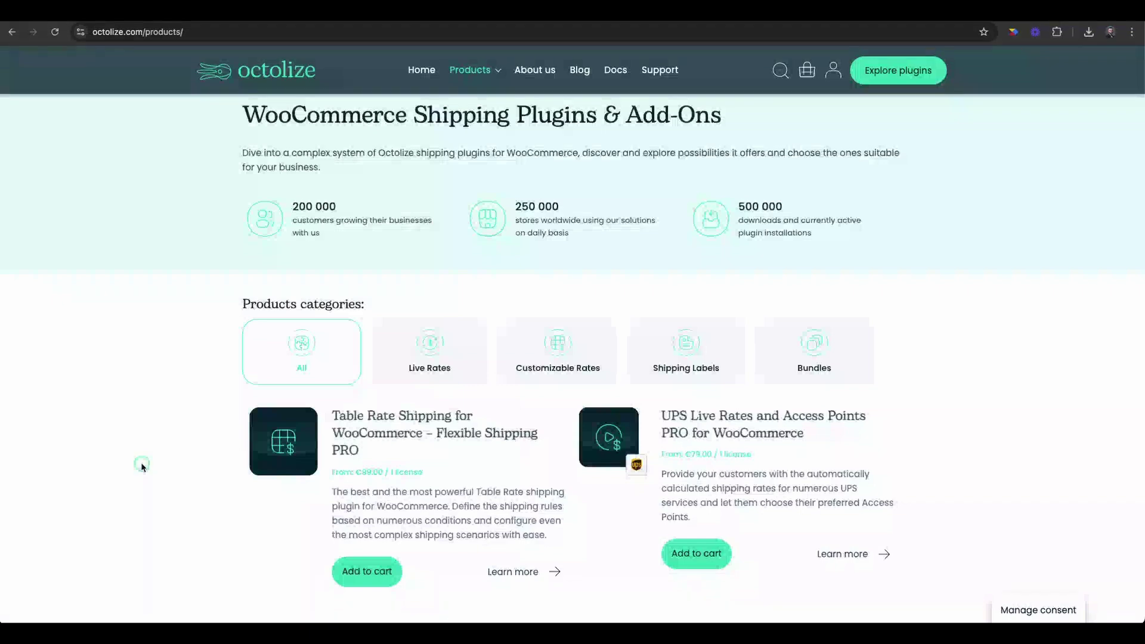
{"action": "scroll", "coordinate": [141, 466], "scroll_direction": "down", "scroll_amount": 1}
{"action": "scroll", "coordinate": [142, 466], "scroll_direction": "down", "scroll_amount": 1}
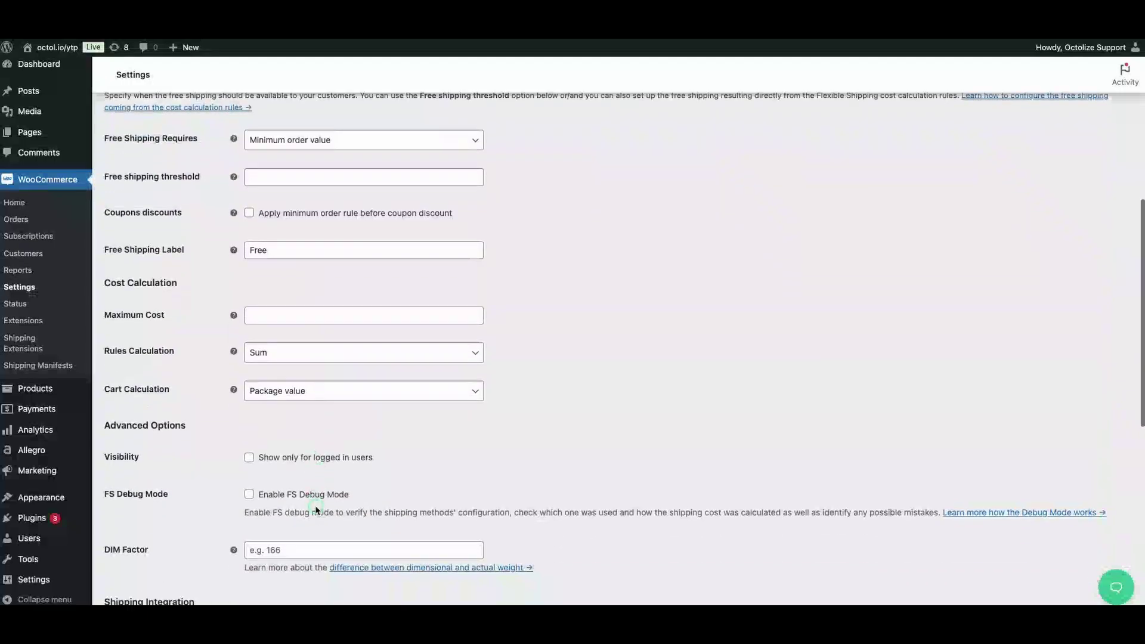
{"action": "scroll", "coordinate": [315, 510], "scroll_direction": "down", "scroll_amount": 1}
- Review the rule condition choices and keep Always unchanged
{"action": "left_click", "coordinate": [212, 459]}
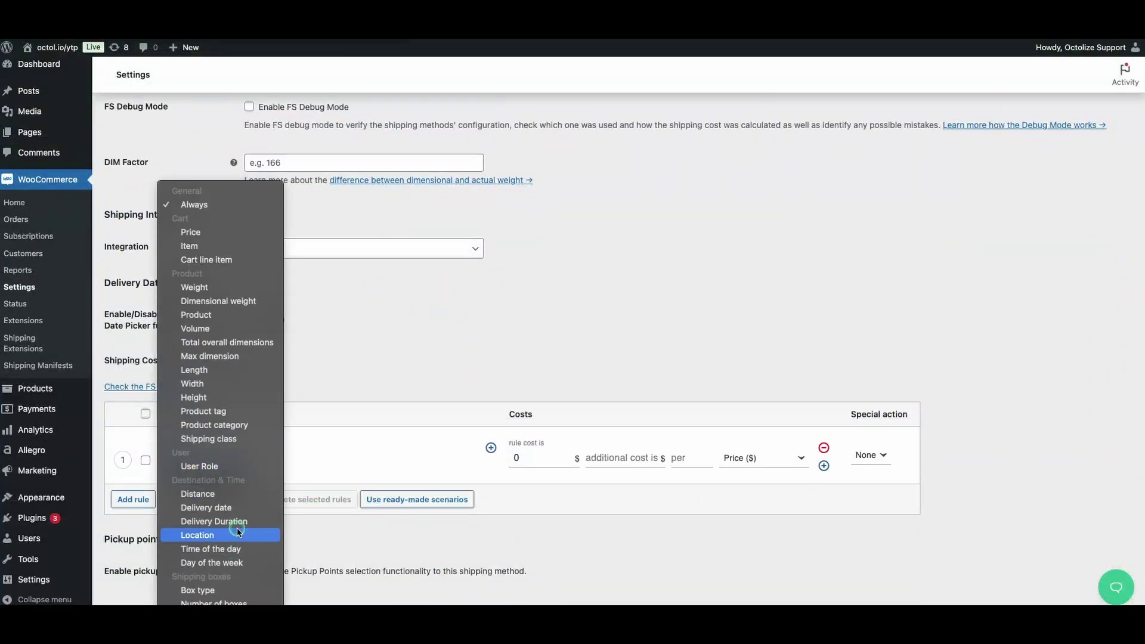
{"action": "key", "text": "Escape"}
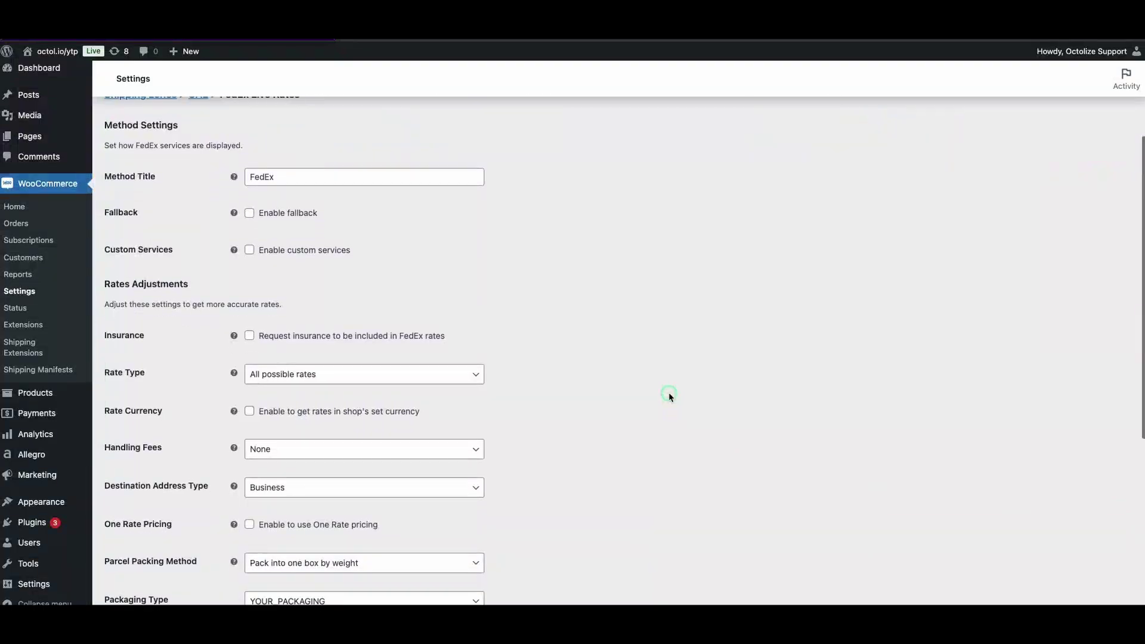
{"action": "scroll", "coordinate": [671, 396], "scroll_direction": "down", "scroll_amount": 5}
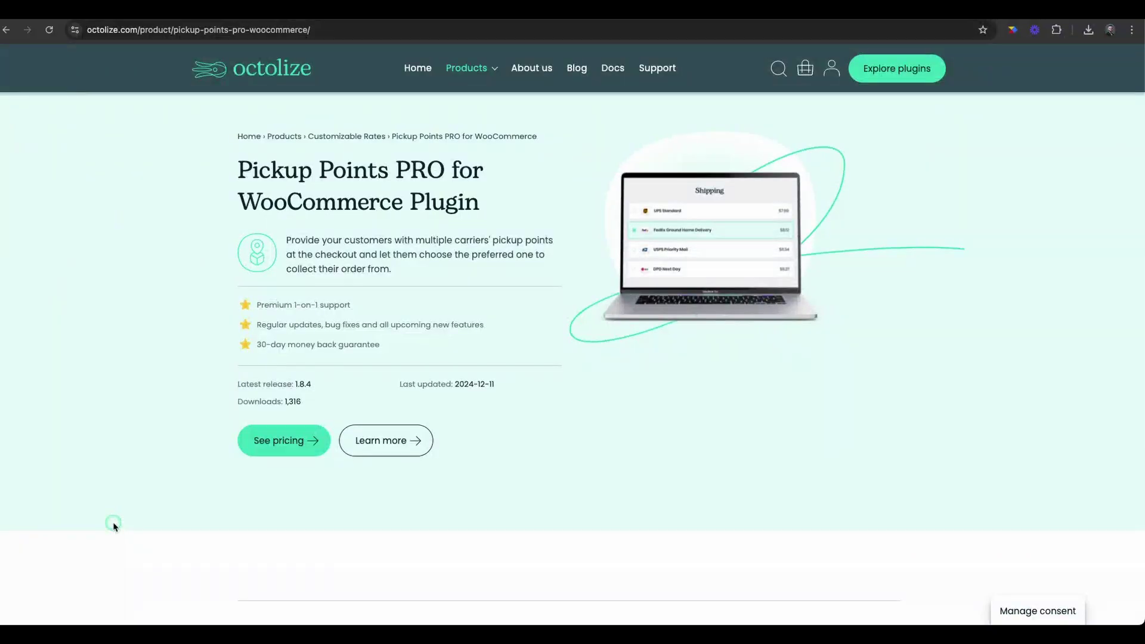
{"action": "scroll", "coordinate": [114, 526], "scroll_direction": "down", "scroll_amount": 1}
{"action": "scroll", "coordinate": [113, 526], "scroll_direction": "down", "scroll_amount": 2}
{"action": "scroll", "coordinate": [114, 527], "scroll_direction": "down", "scroll_amount": 1}
{"action": "scroll", "coordinate": [113, 526], "scroll_direction": "down", "scroll_amount": 2}
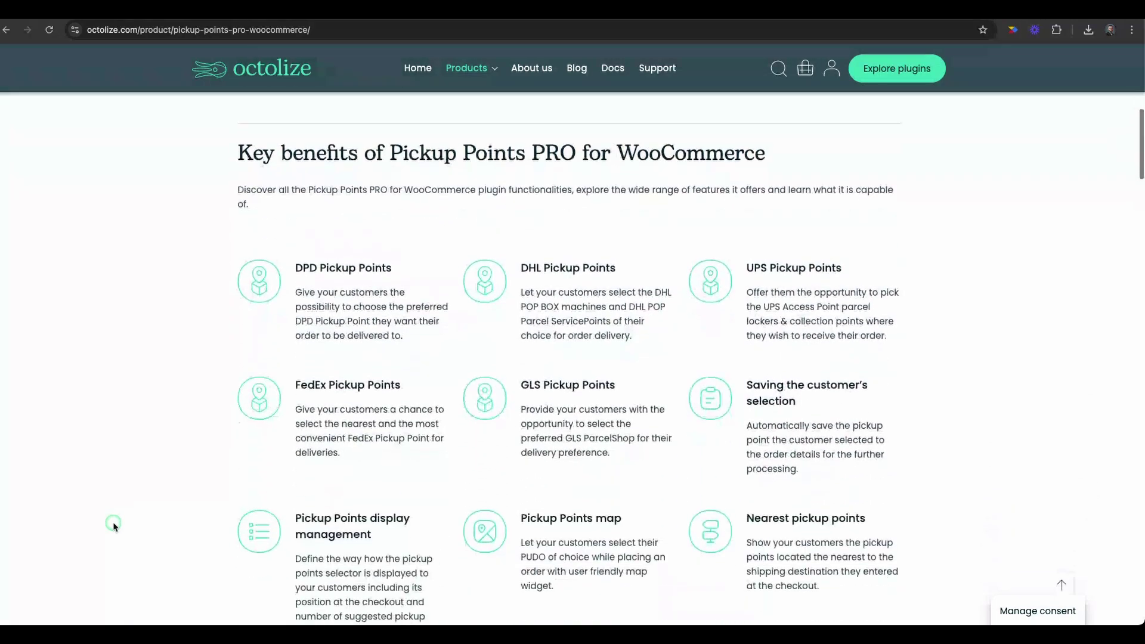
{"action": "scroll", "coordinate": [114, 526], "scroll_direction": "down", "scroll_amount": 1}
{"action": "scroll", "coordinate": [114, 526], "scroll_direction": "down", "scroll_amount": 1}
{"action": "scroll", "coordinate": [114, 526], "scroll_direction": "down", "scroll_amount": 1}
{"action": "scroll", "coordinate": [113, 526], "scroll_direction": "down", "scroll_amount": 1}
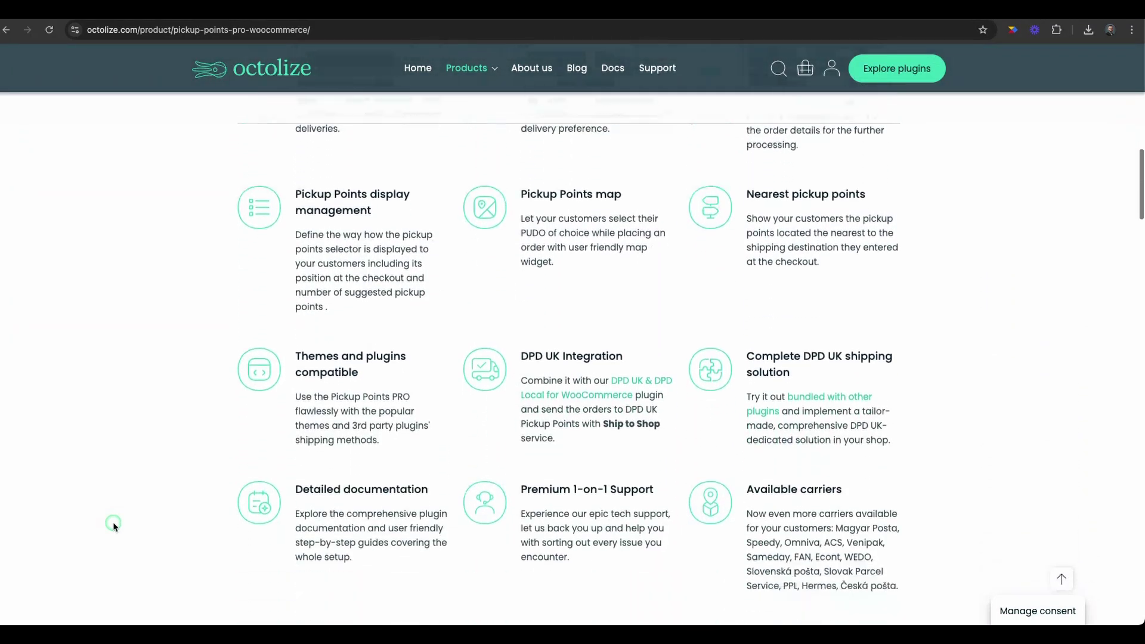
{"action": "scroll", "coordinate": [114, 526], "scroll_direction": "down", "scroll_amount": 1}
{"action": "scroll", "coordinate": [225, 450], "scroll_direction": "down", "scroll_amount": 1}
{"action": "scroll", "coordinate": [225, 450], "scroll_direction": "down", "scroll_amount": 1}
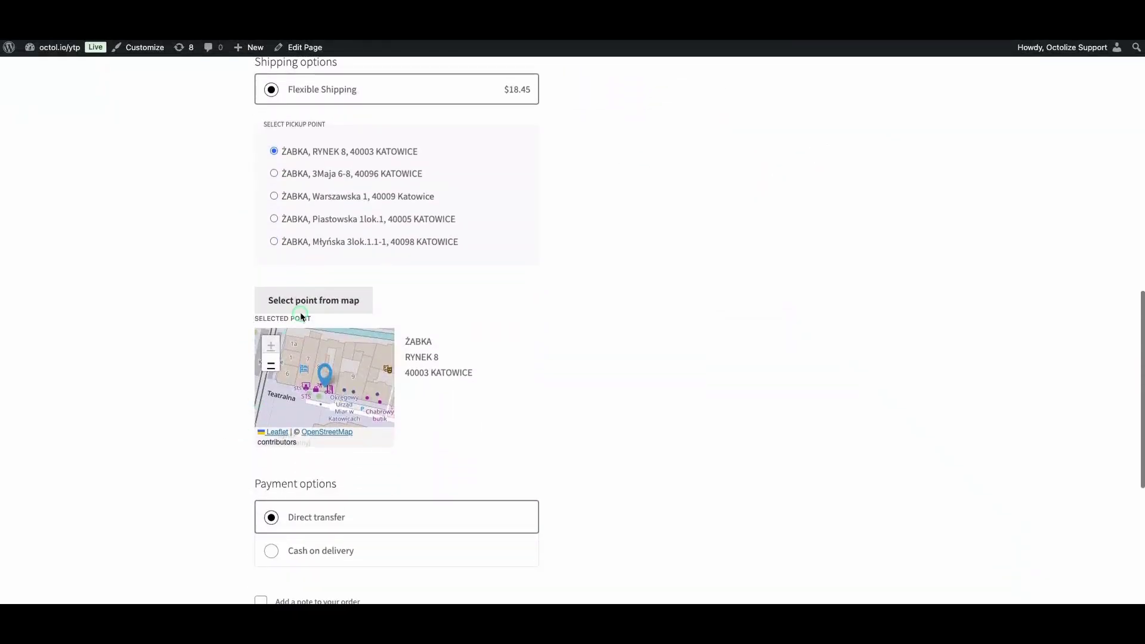
- Browse pickup points on the checkout map, then enable pickup points for the Flexible Shipping method
{"action": "left_click", "coordinate": [315, 305]}
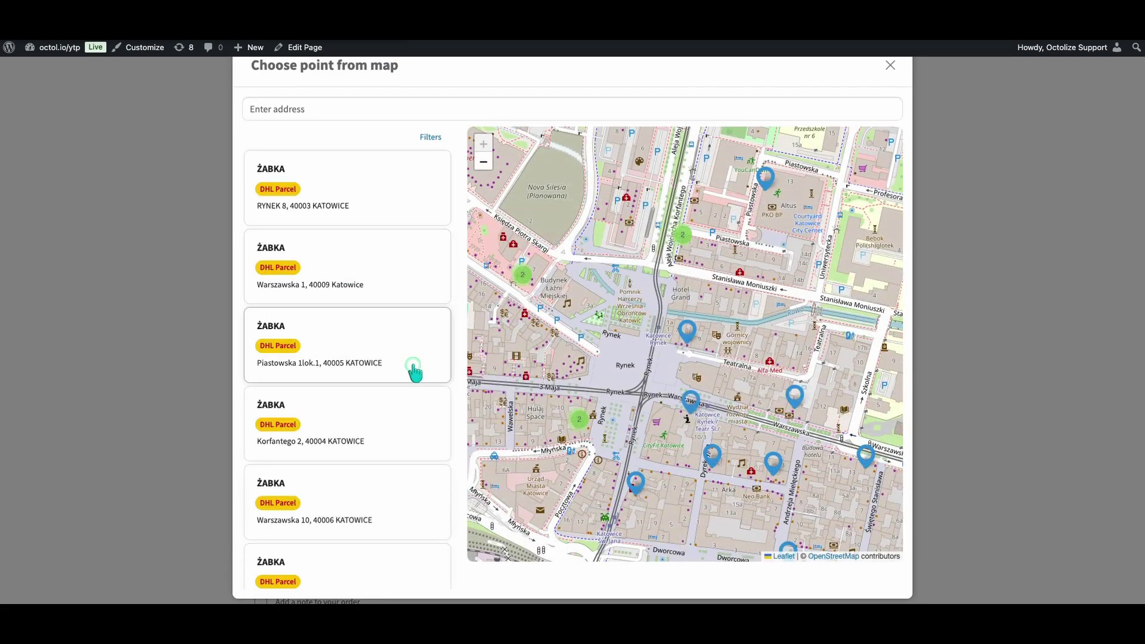
{"action": "scroll", "coordinate": [414, 372], "scroll_direction": "down", "scroll_amount": 2}
{"action": "scroll", "coordinate": [578, 300], "scroll_direction": "up", "scroll_amount": 2}
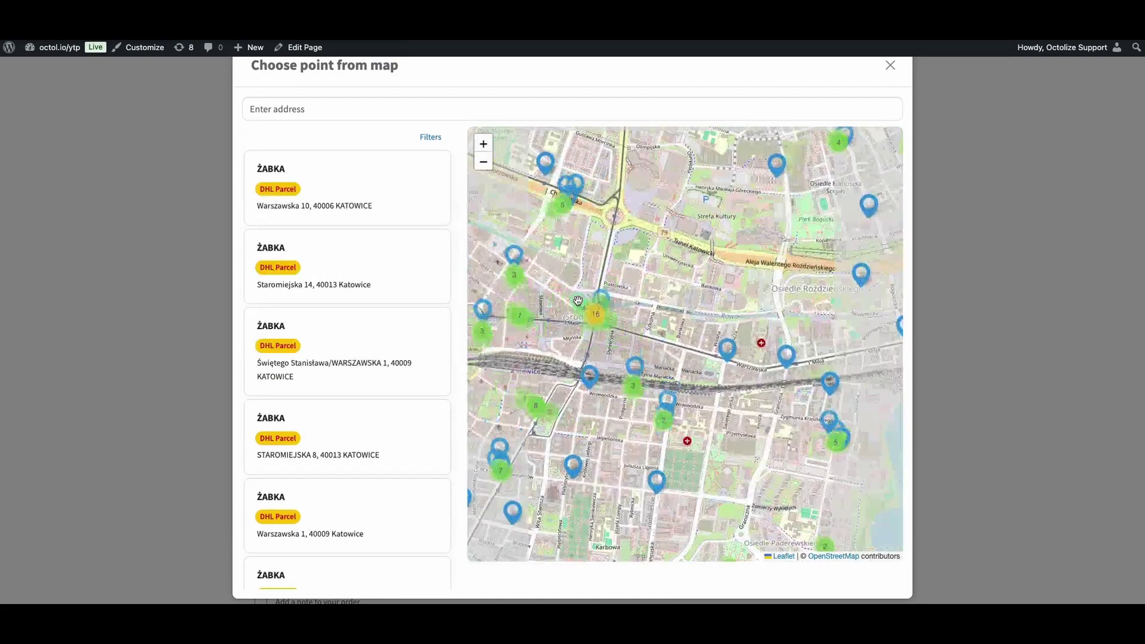
{"action": "scroll", "coordinate": [602, 338], "scroll_direction": "down", "scroll_amount": 2}
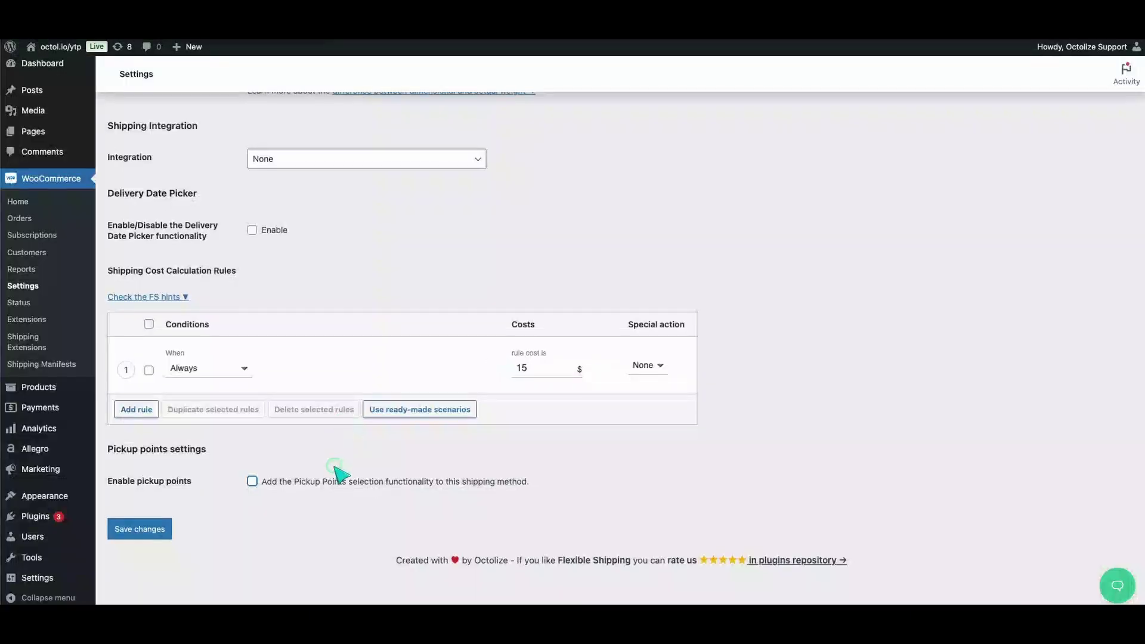
{"action": "left_click", "coordinate": [331, 476]}
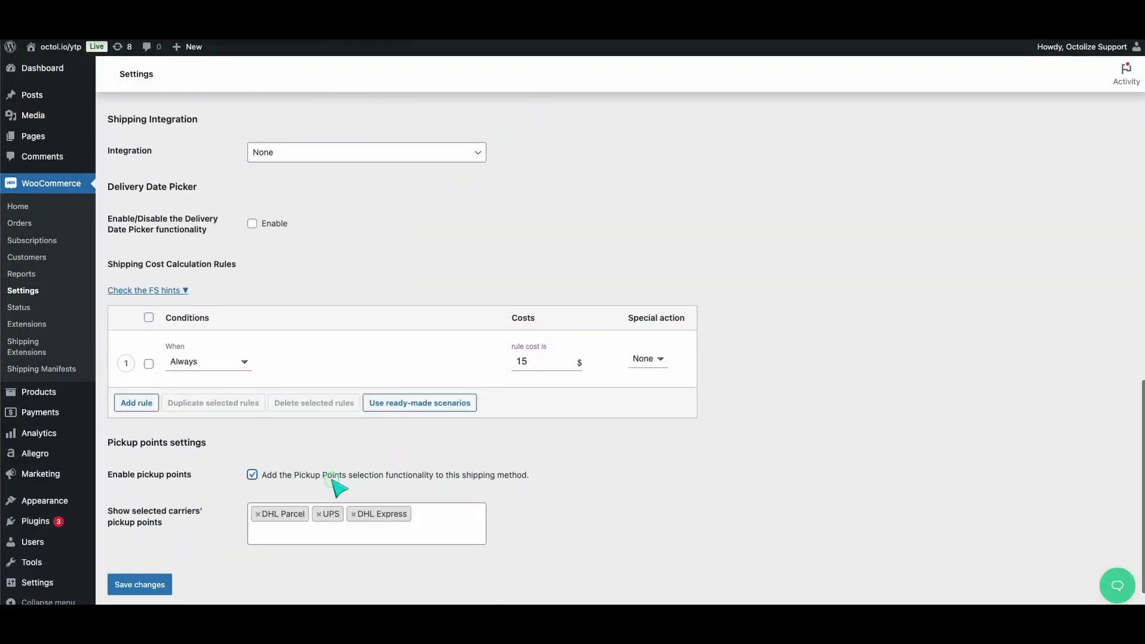
{"action": "scroll", "coordinate": [338, 488], "scroll_direction": "down", "scroll_amount": 1}
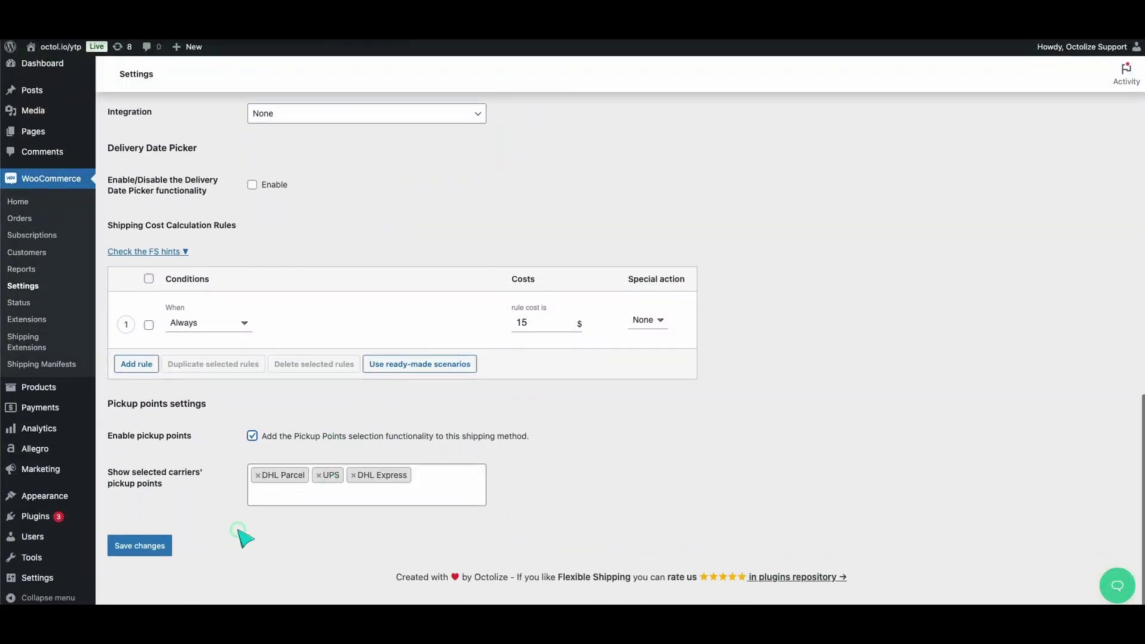